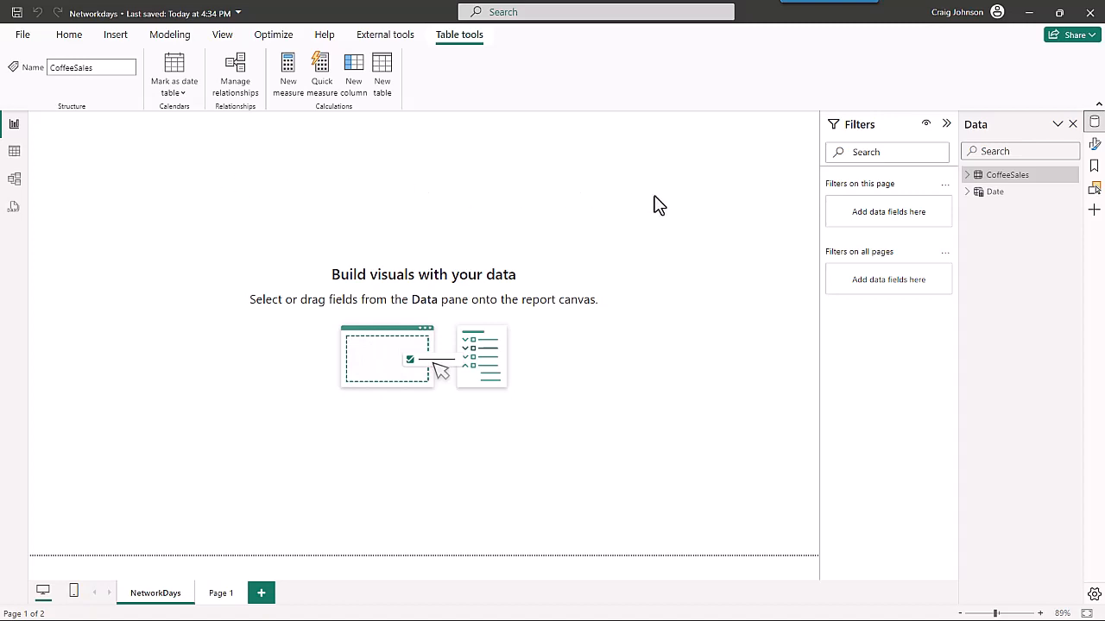
Look through the fields of the CoffeeSales and Date tables in the report's data list
left_click(968, 175)
left_click(968, 175)
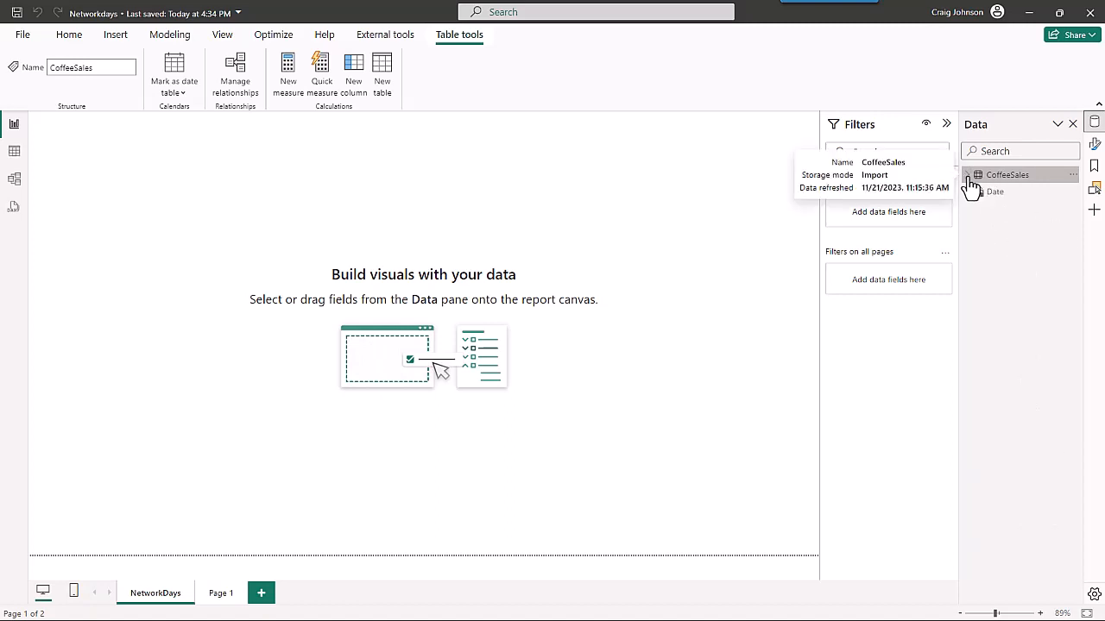
left_click(967, 191)
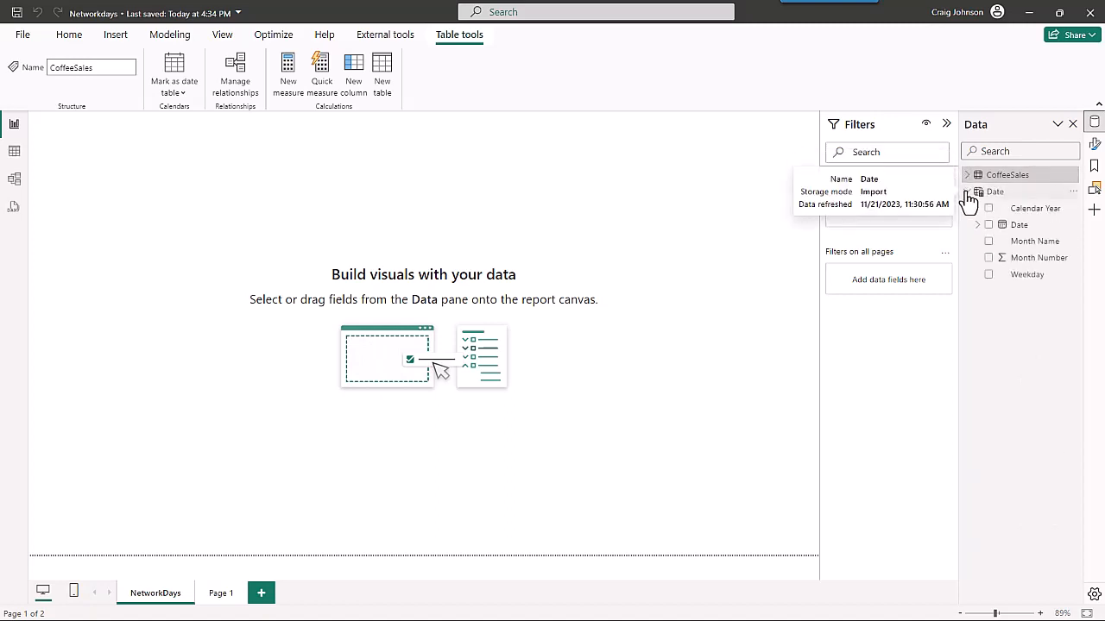
left_click(968, 191)
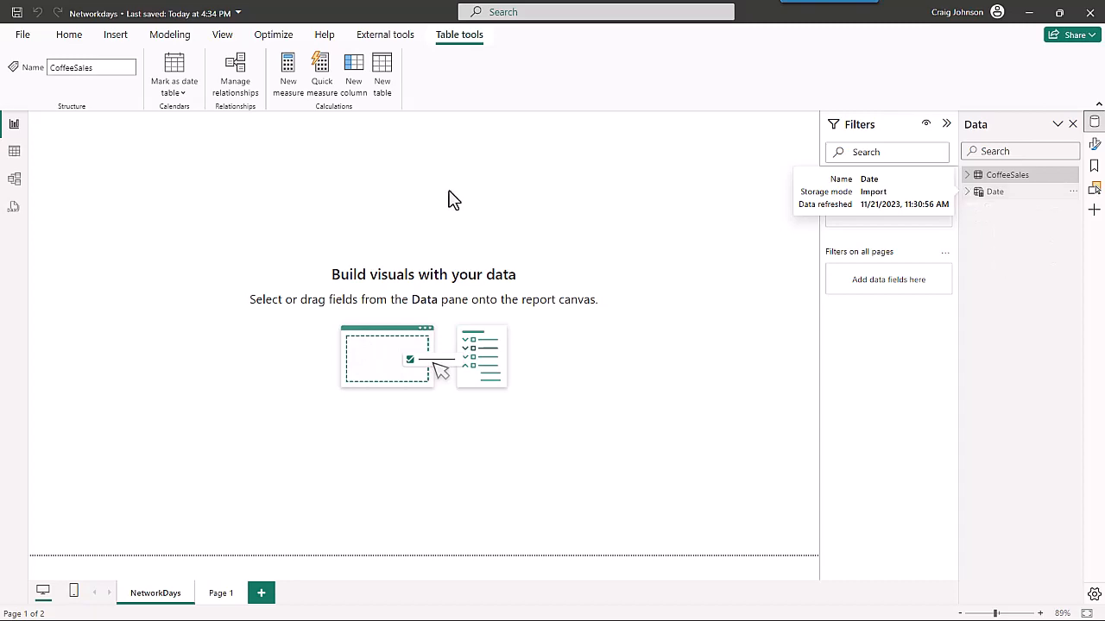
Examine the CoffeeSales and Date table rows, the Date table's DAX definition, and the relationship between the two tables, returning to the report
left_click(17, 159)
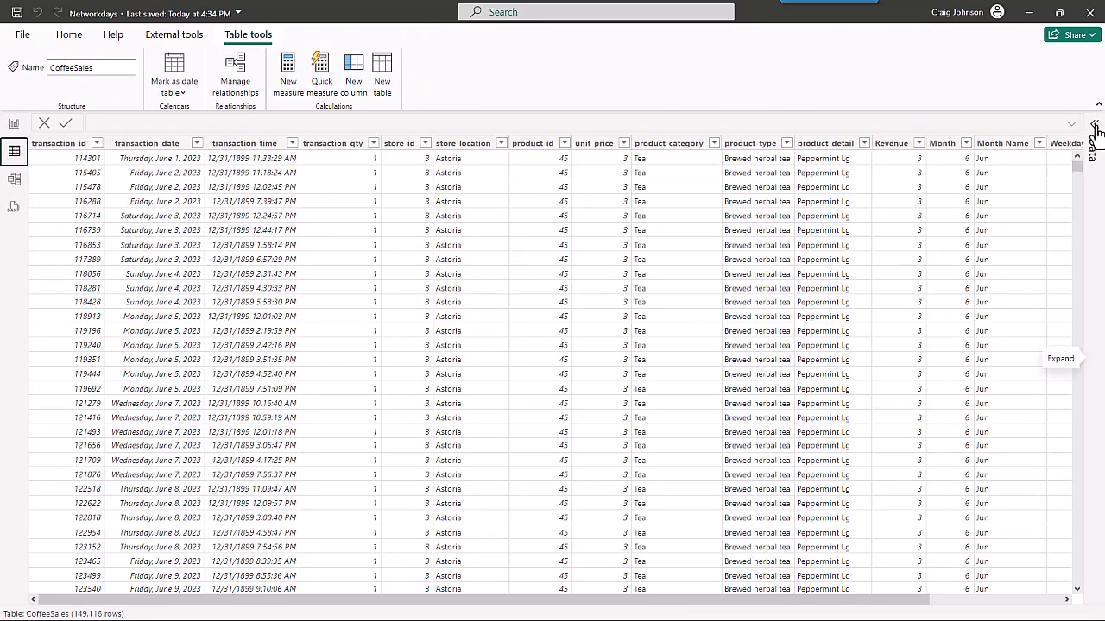
left_click(1094, 127)
left_click(984, 195)
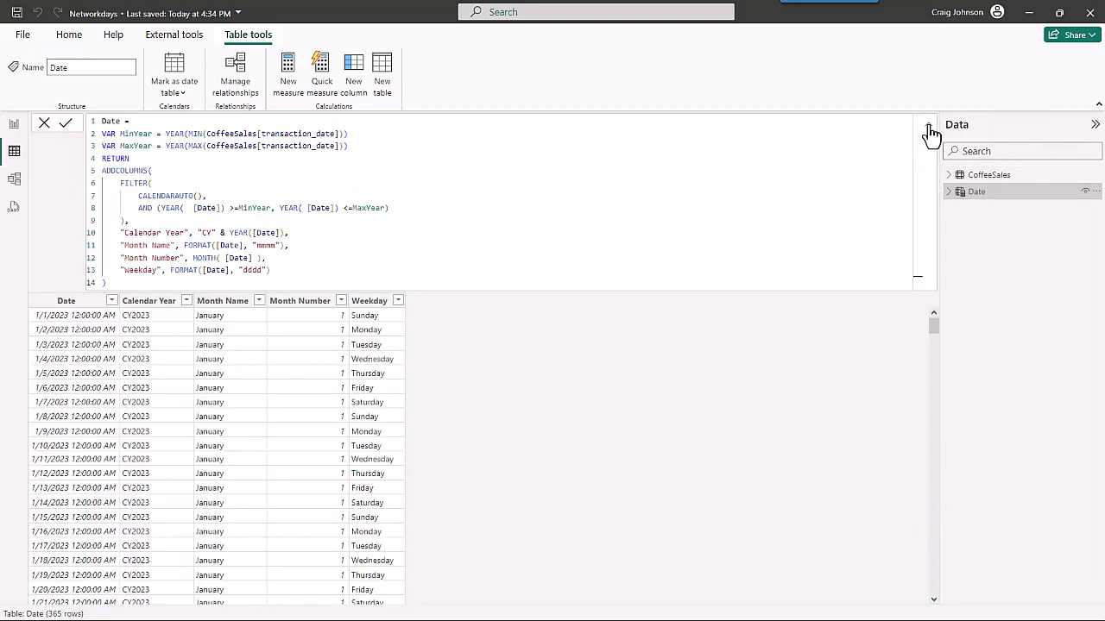
left_click(928, 125)
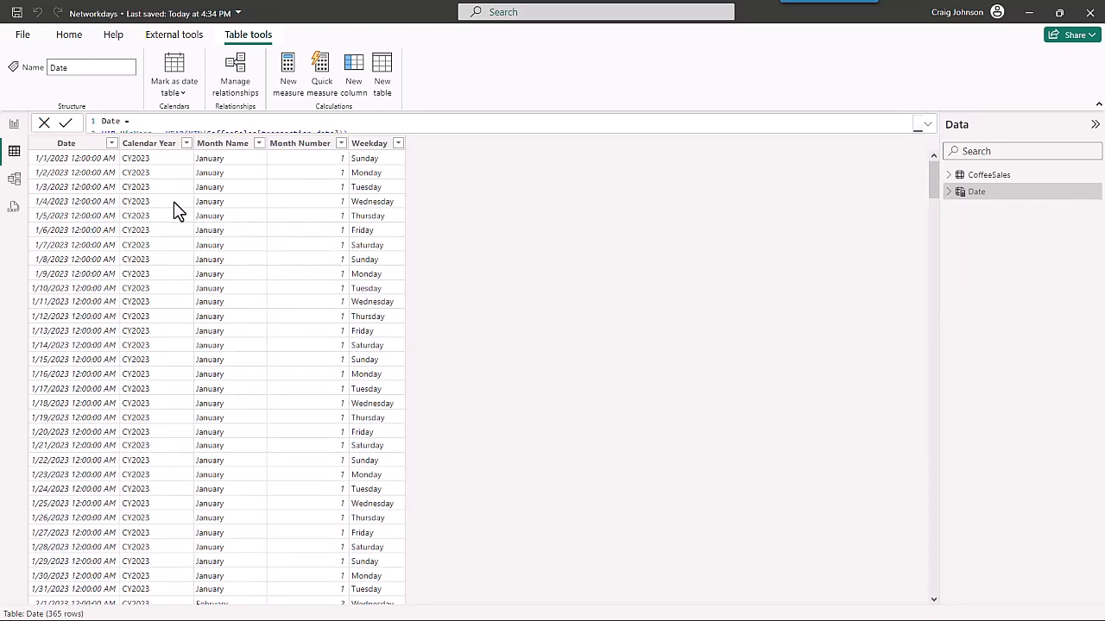
left_click(13, 180)
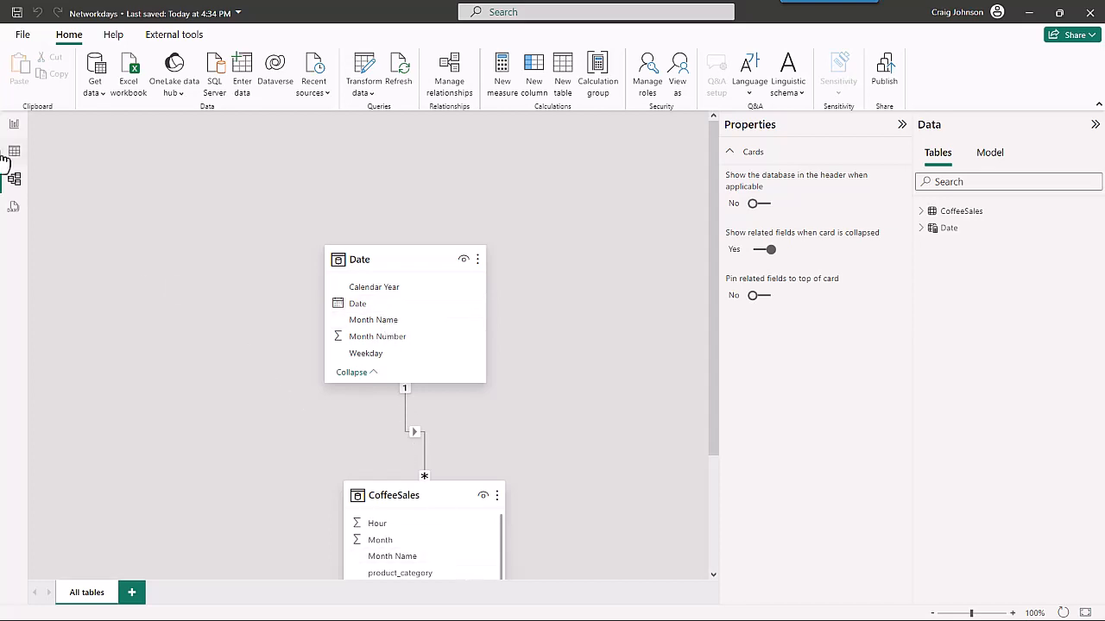
left_click(14, 124)
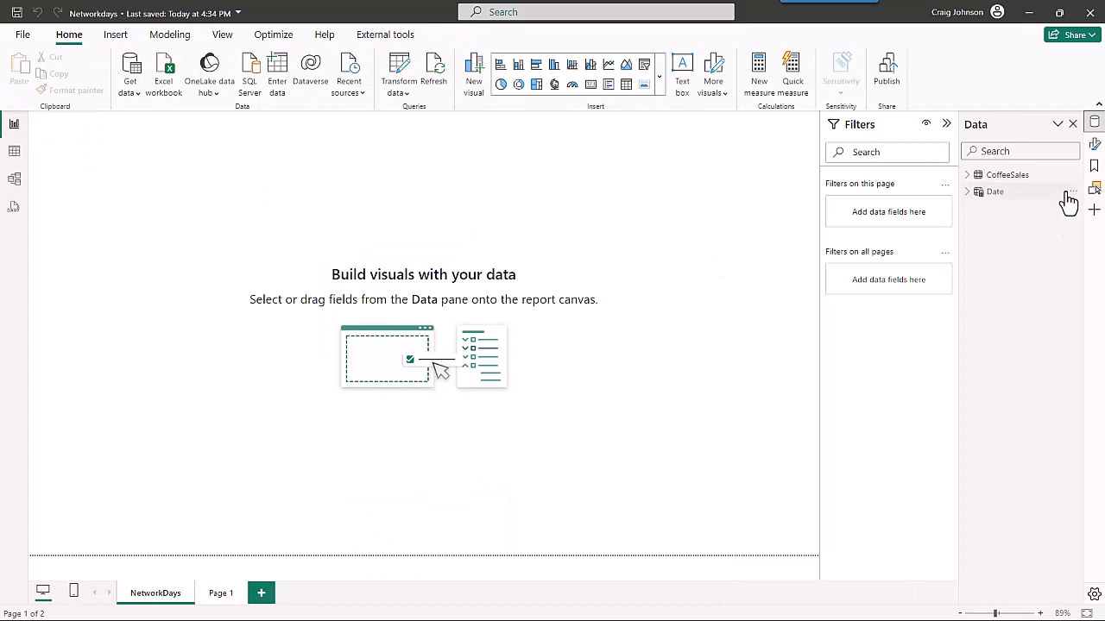
Create a measure named Total Days that counts the Date table's rows with COUNTROWS('Date')
left_click(967, 191)
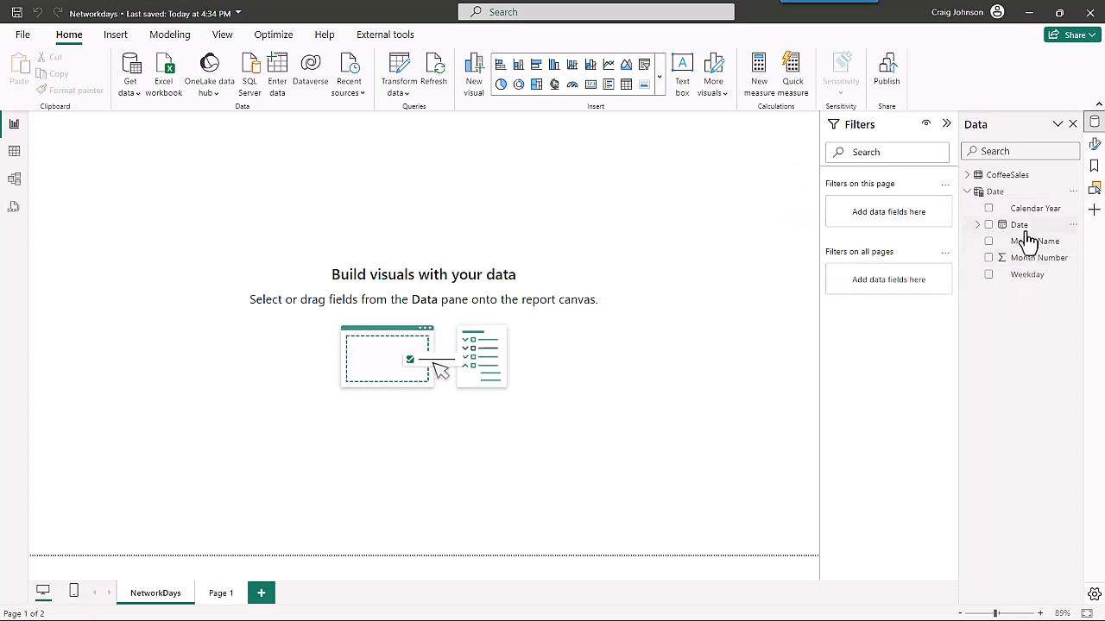
left_click(754, 93)
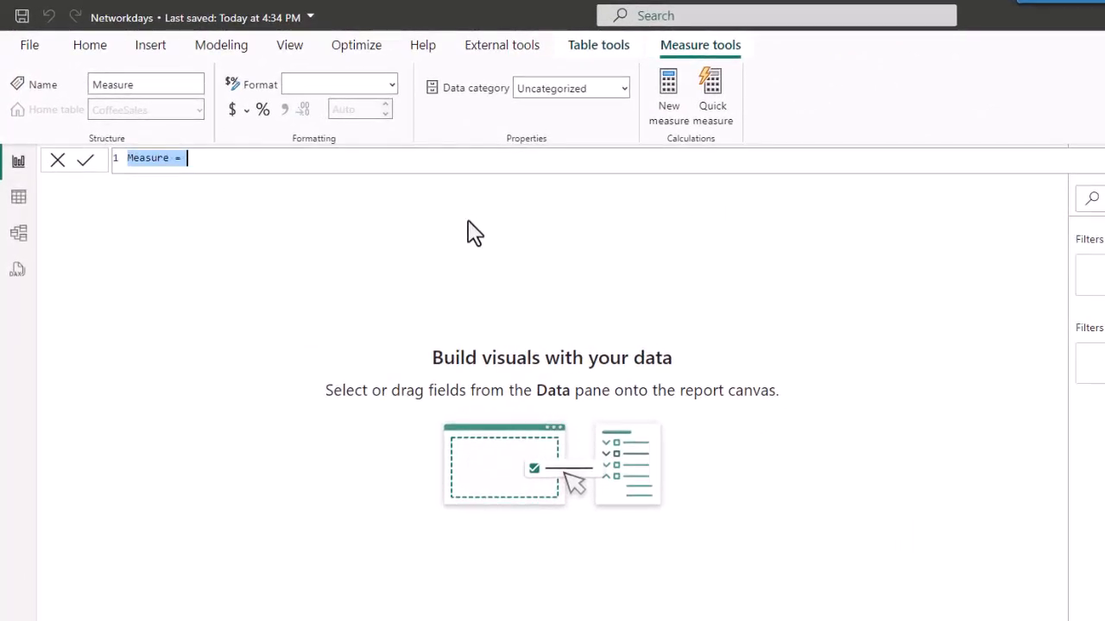
type("Total Days")
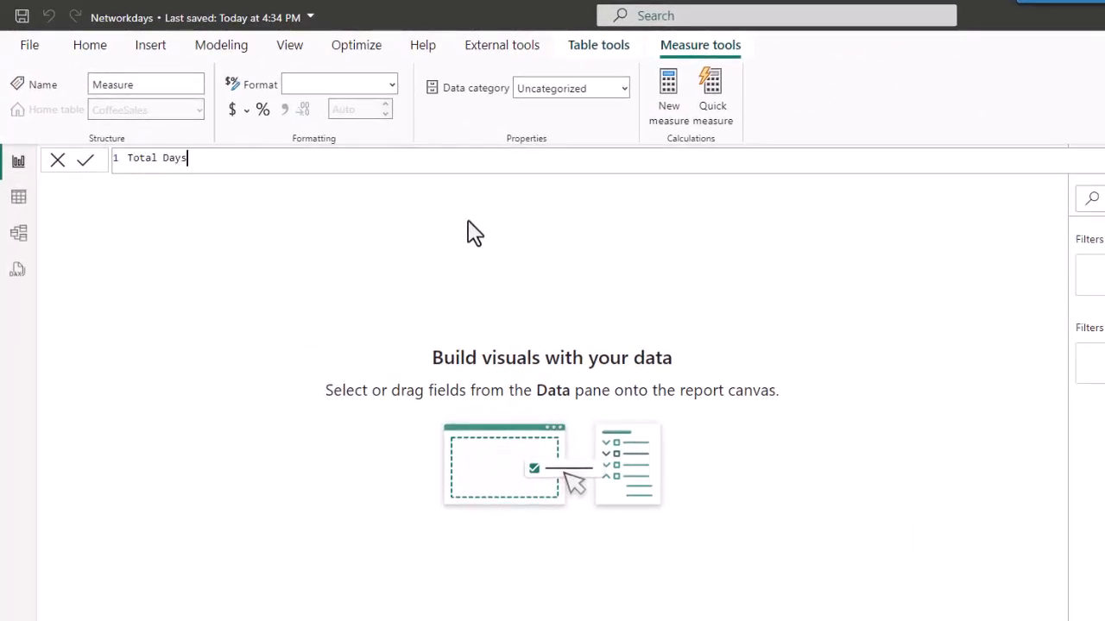
type(" =")
key("shift+Return")
type("coun")
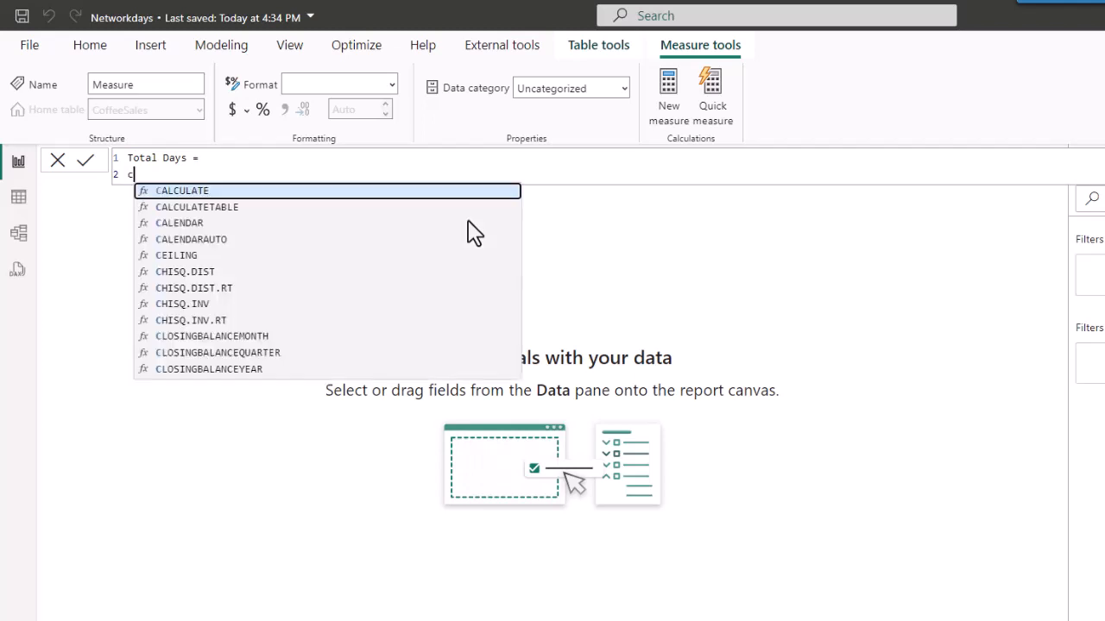
key("Down")
key("Down")
key("Down")
key("Down")
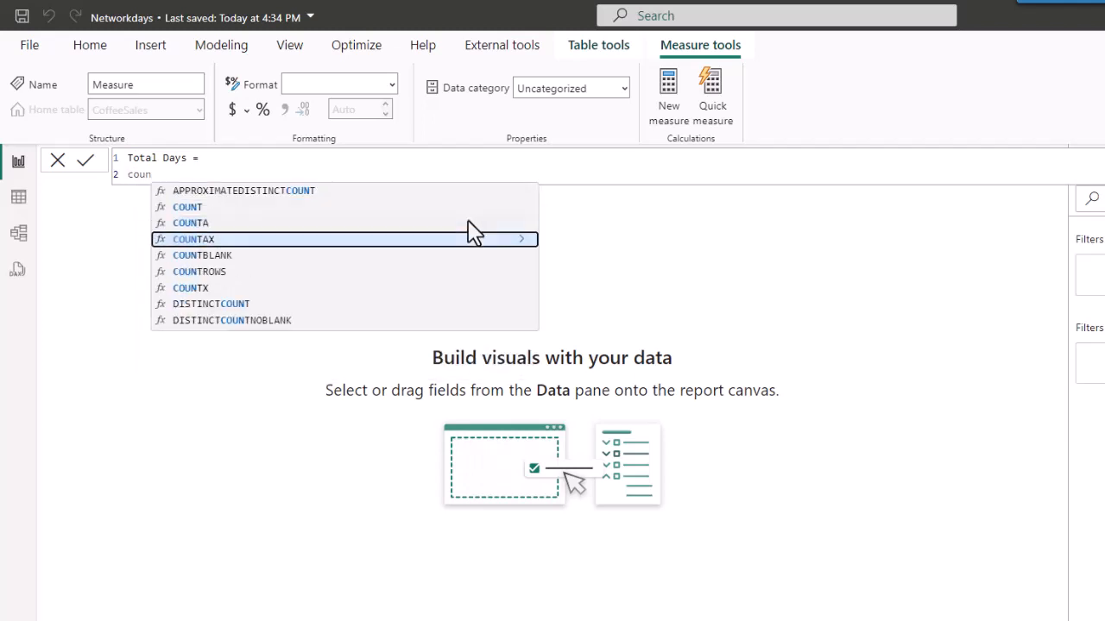
key("Tab")
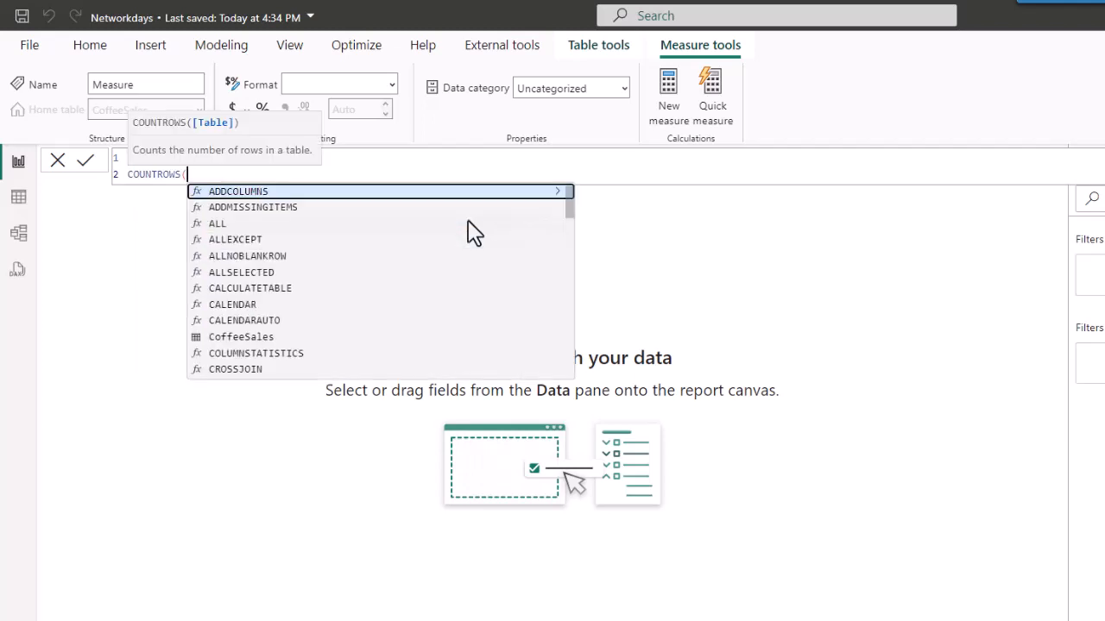
type("date")
key("Tab")
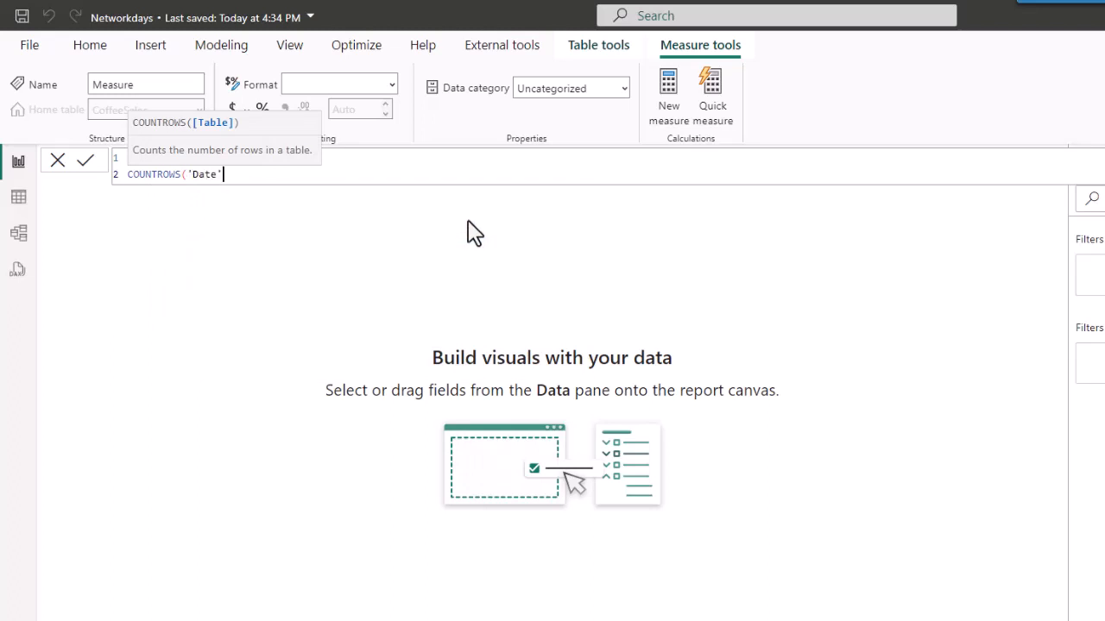
type(")")
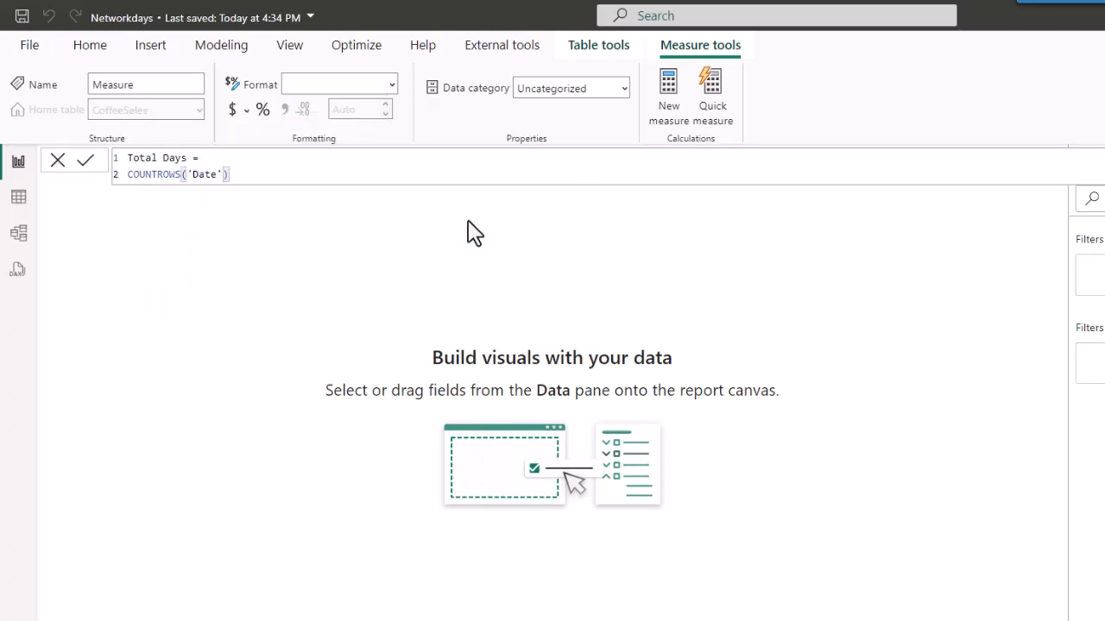
key("Return")
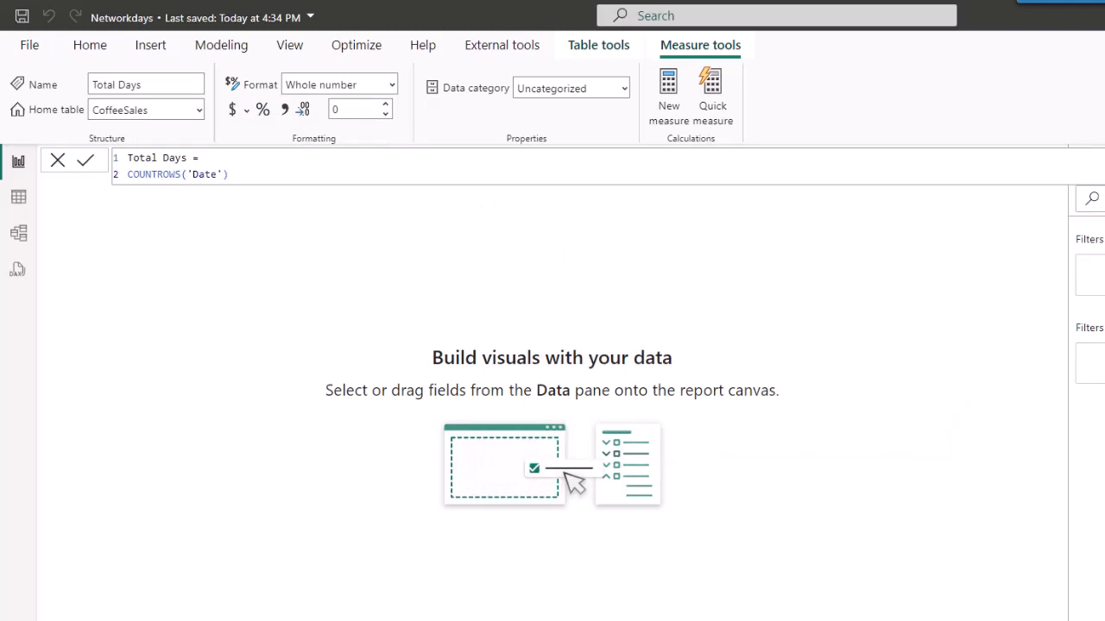
Show the Total Days measure in a card visual on the NetworkDays report page
left_click_drag(1100, 604, 313, 575)
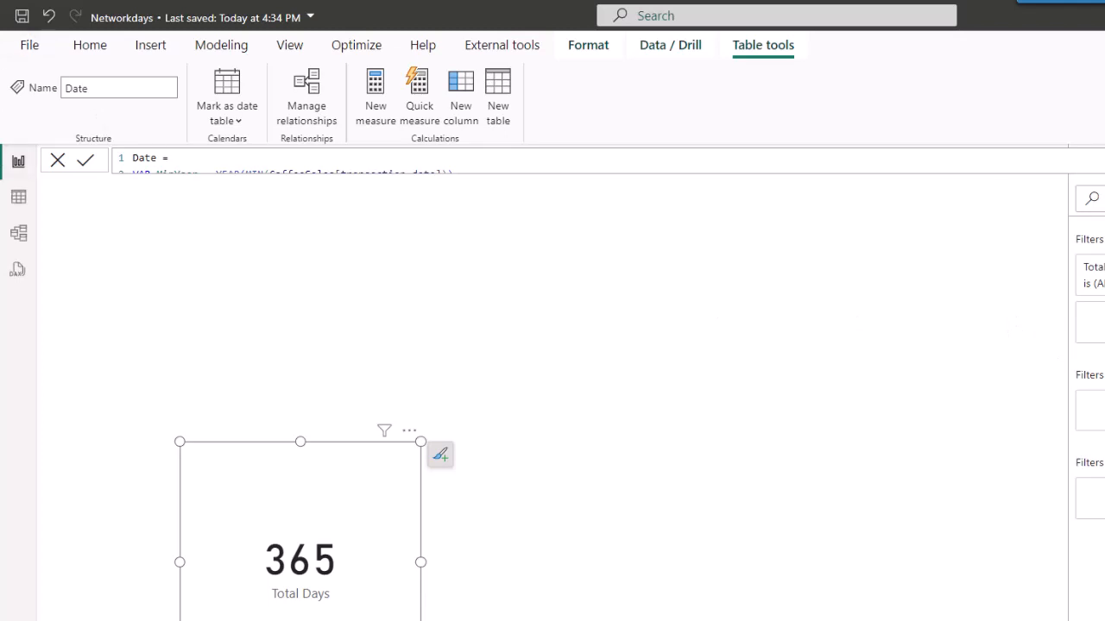
left_click(656, 397)
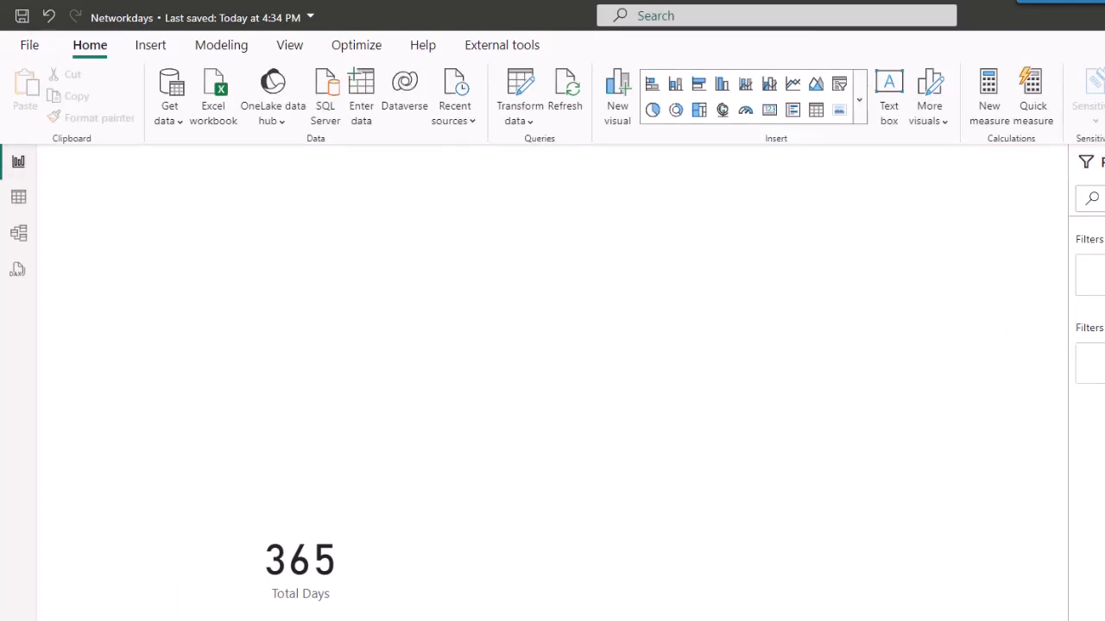
Start a Working Days measure in the Date table and define the variable _first_date as MIN('Date'[Date])
left_click(1104, 414)
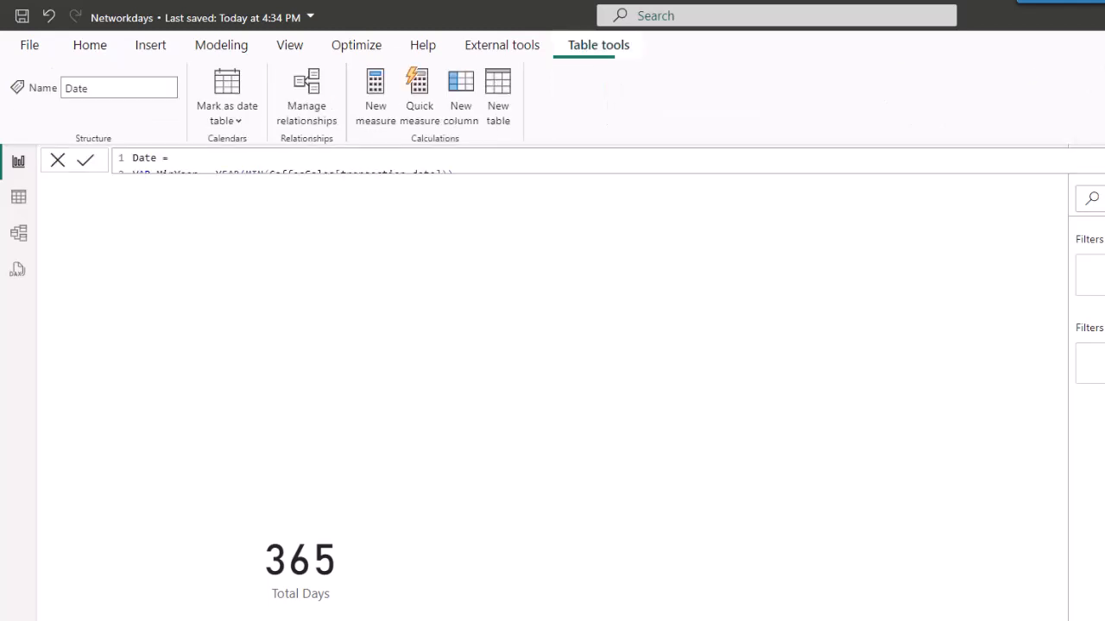
left_click(378, 115)
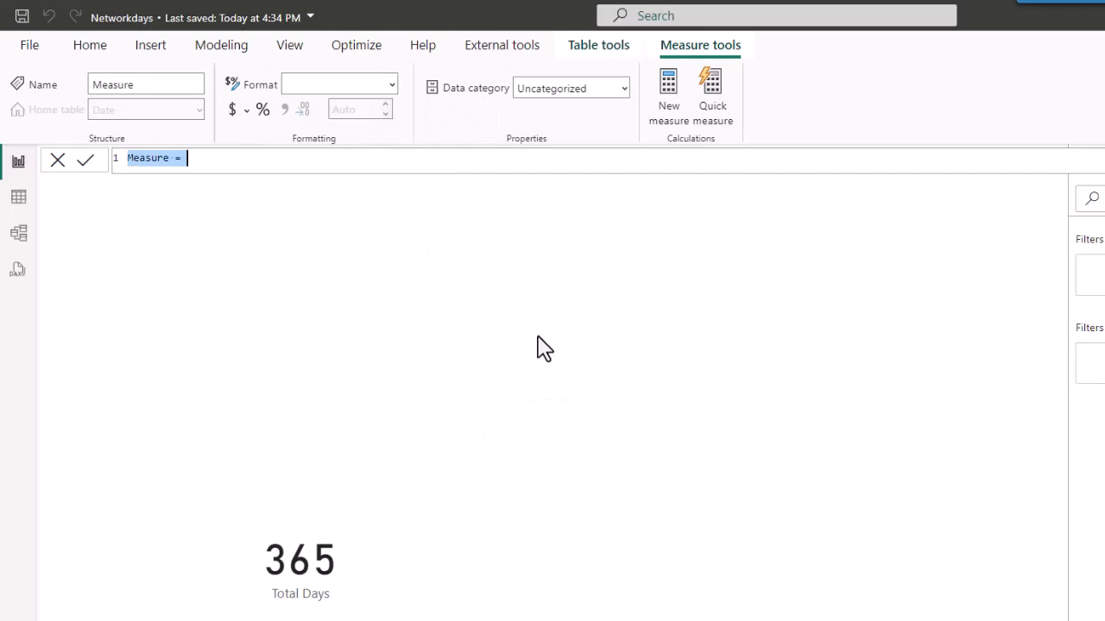
type("Working Da")
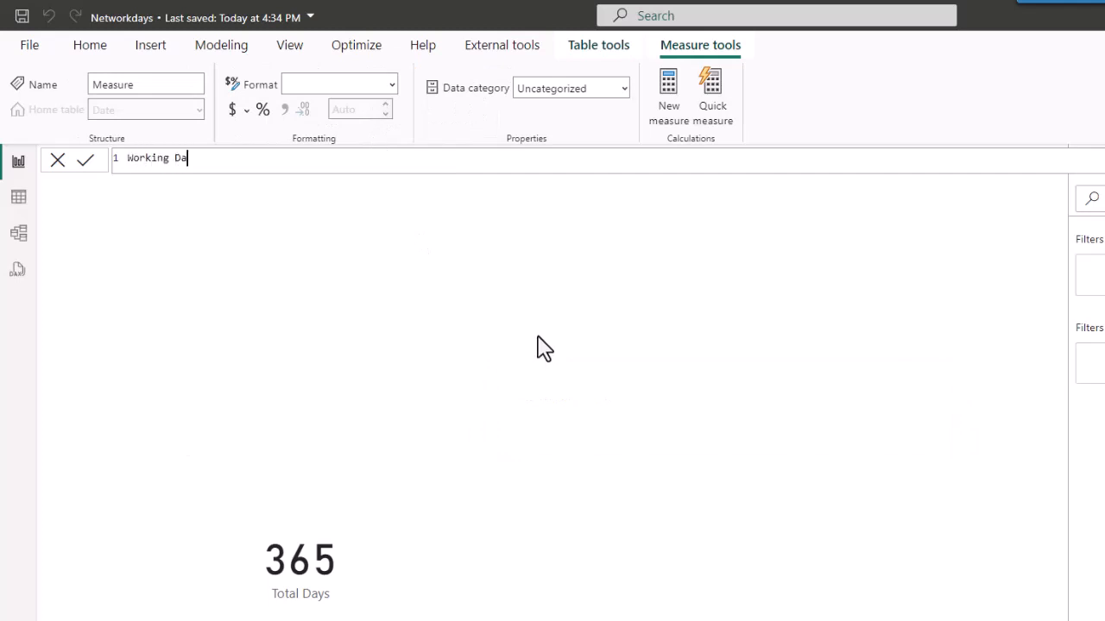
type("ys =")
key("shift+Return")
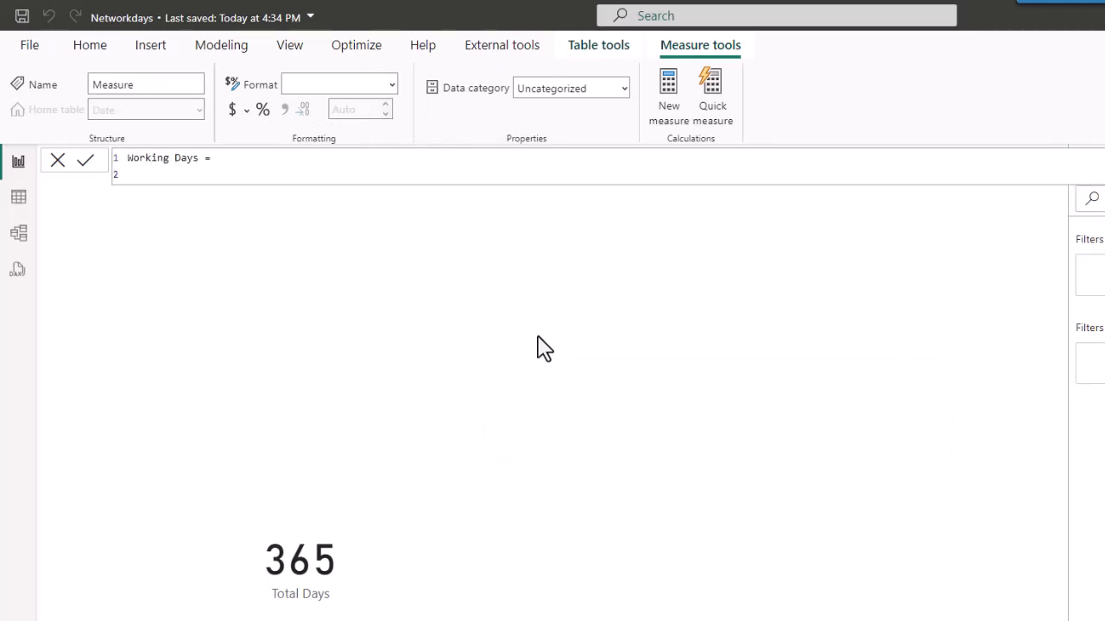
type("VAR _first_date = min")
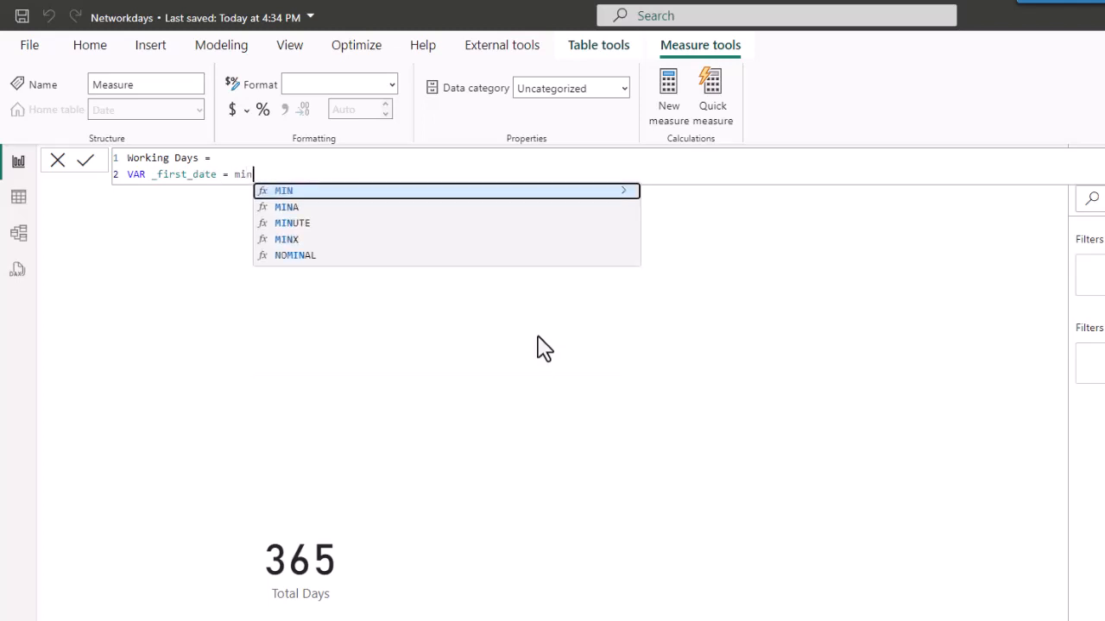
key("Tab")
type("date")
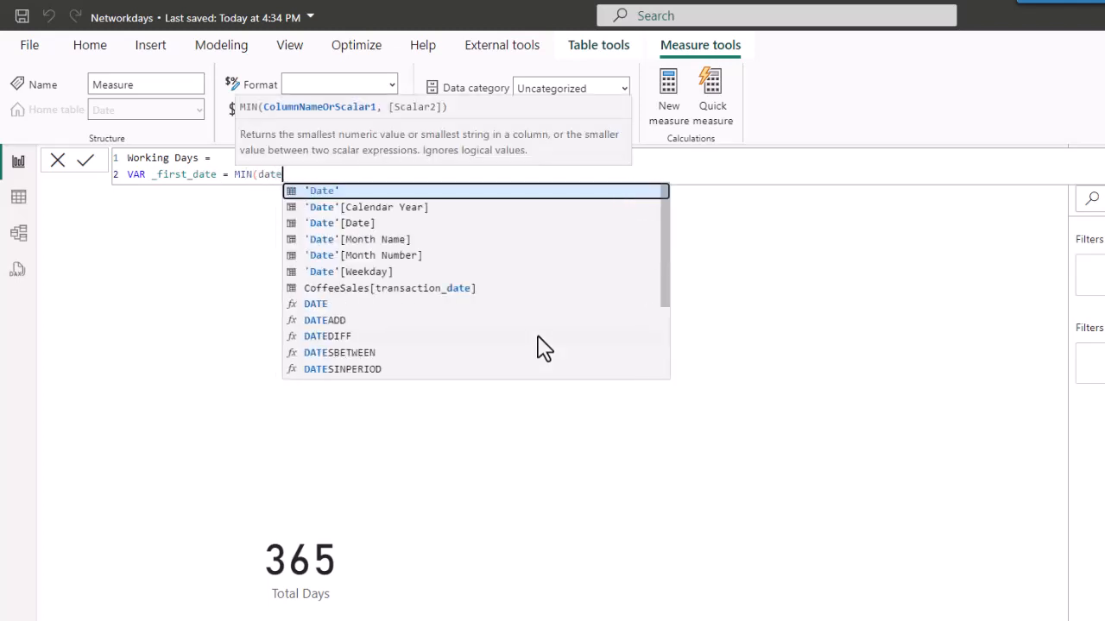
key("Down")
key("Down")
key("Tab")
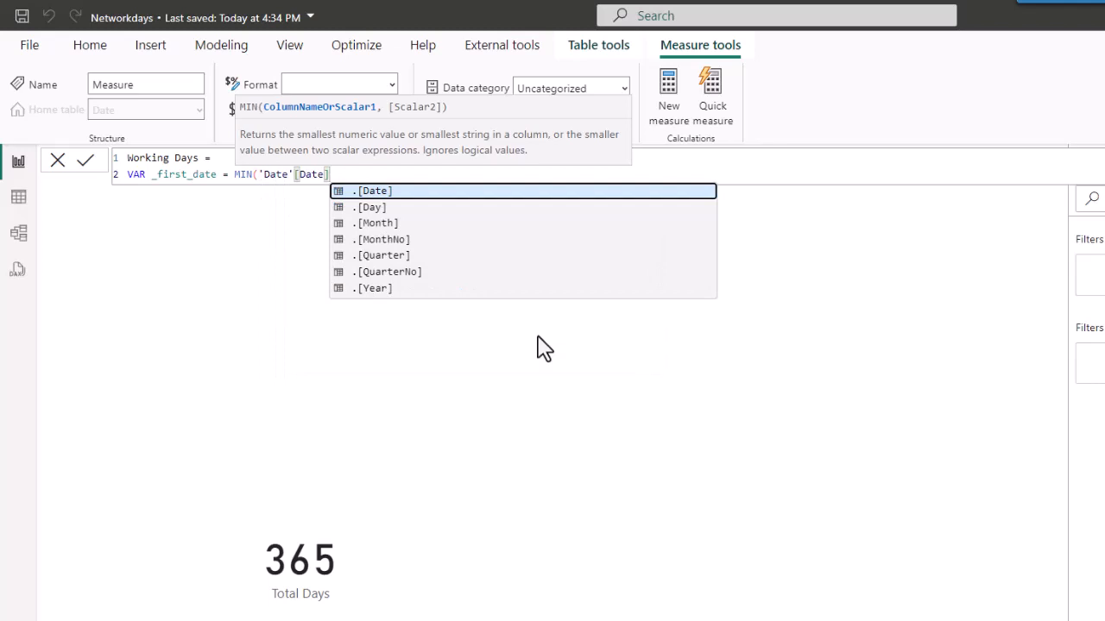
type(")")
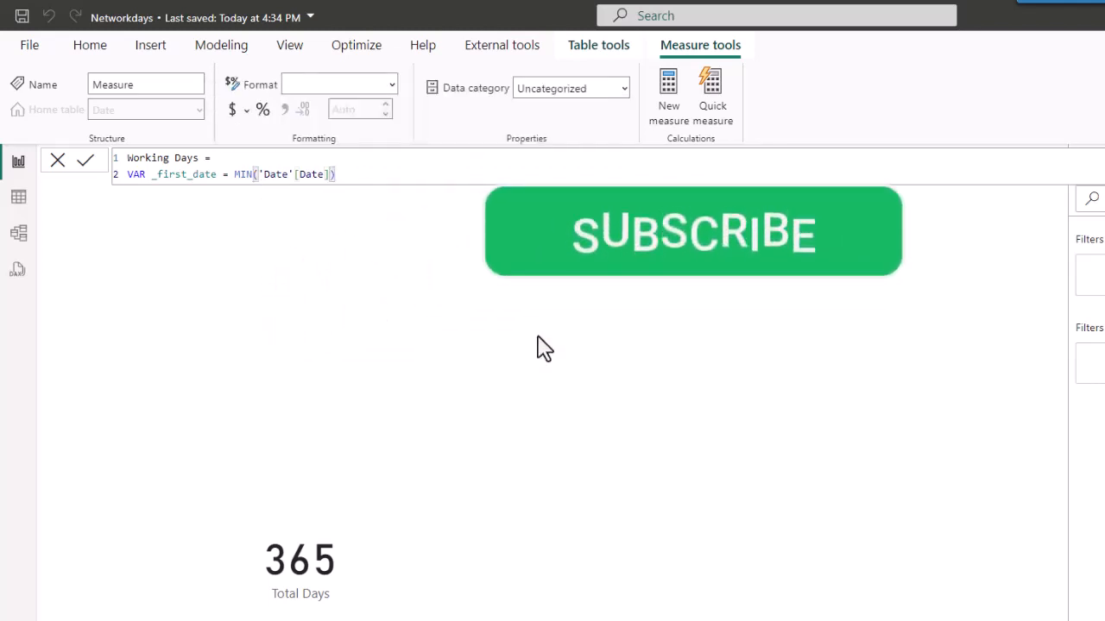
Define a second variable, _last_date, as MAX('Date'[Date]) in the Working Days measure
key("shift+Return")
type("VAR")
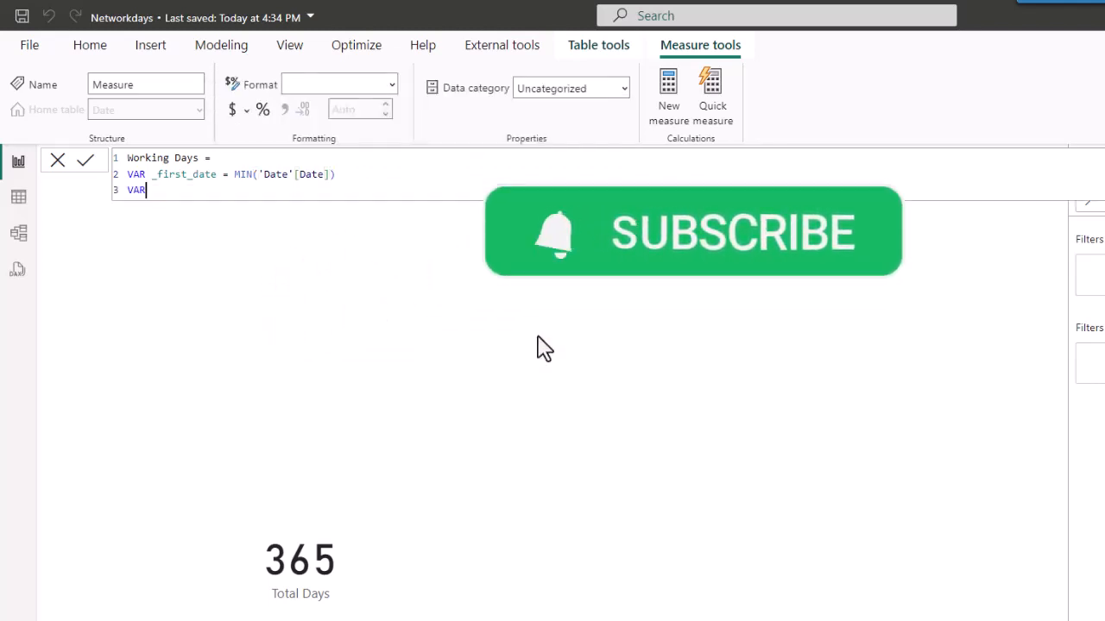
type(" _")
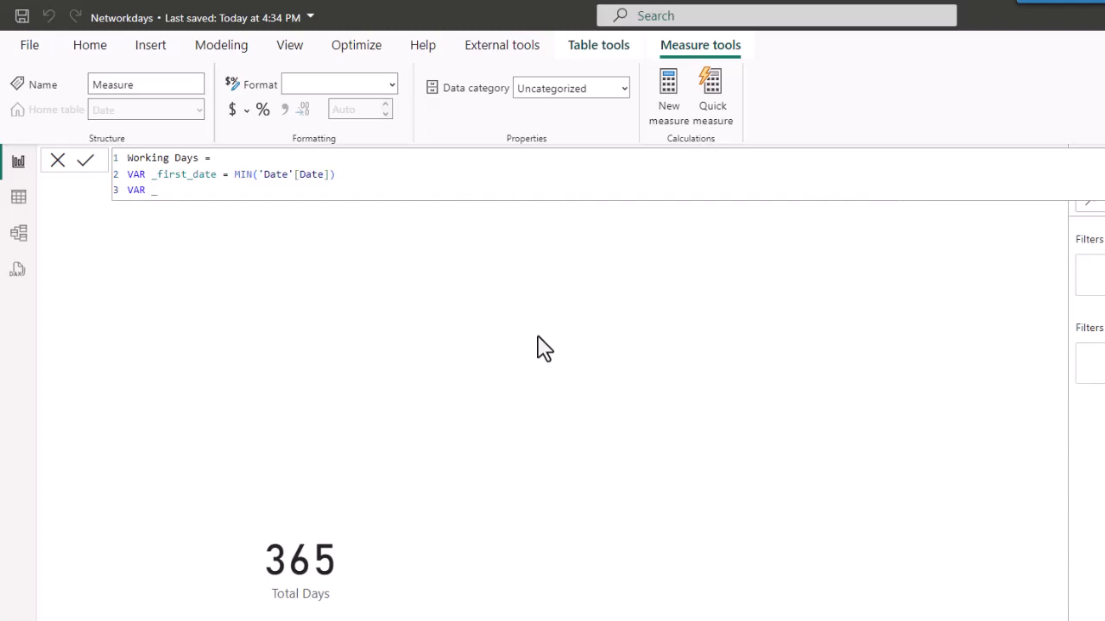
type("last_date = MAX(")
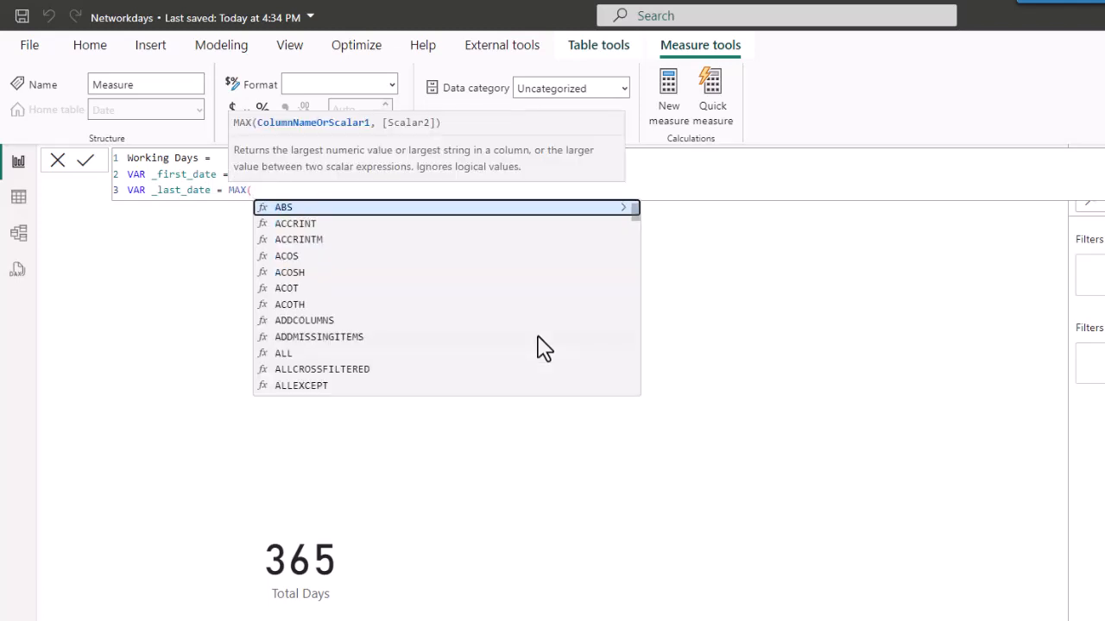
type("date")
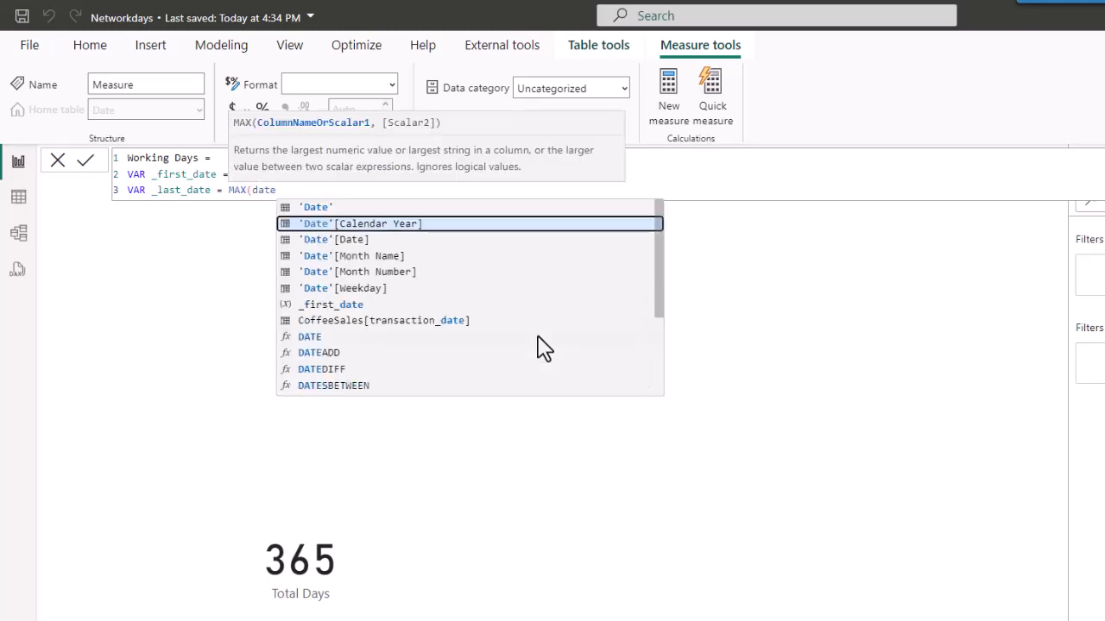
key("Down")
key("Tab")
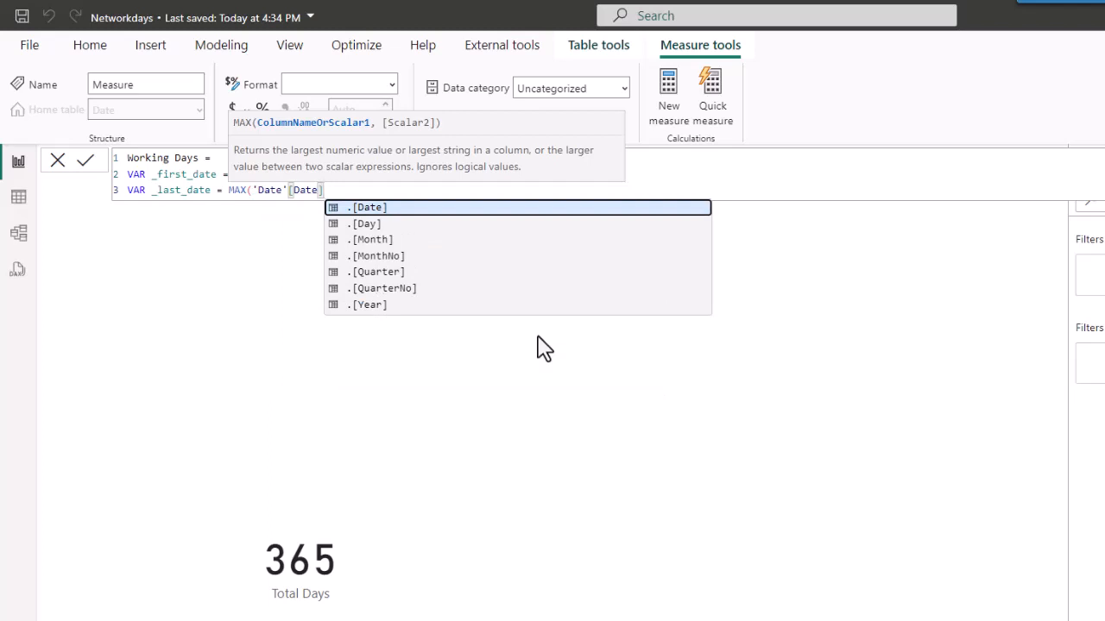
type("])")
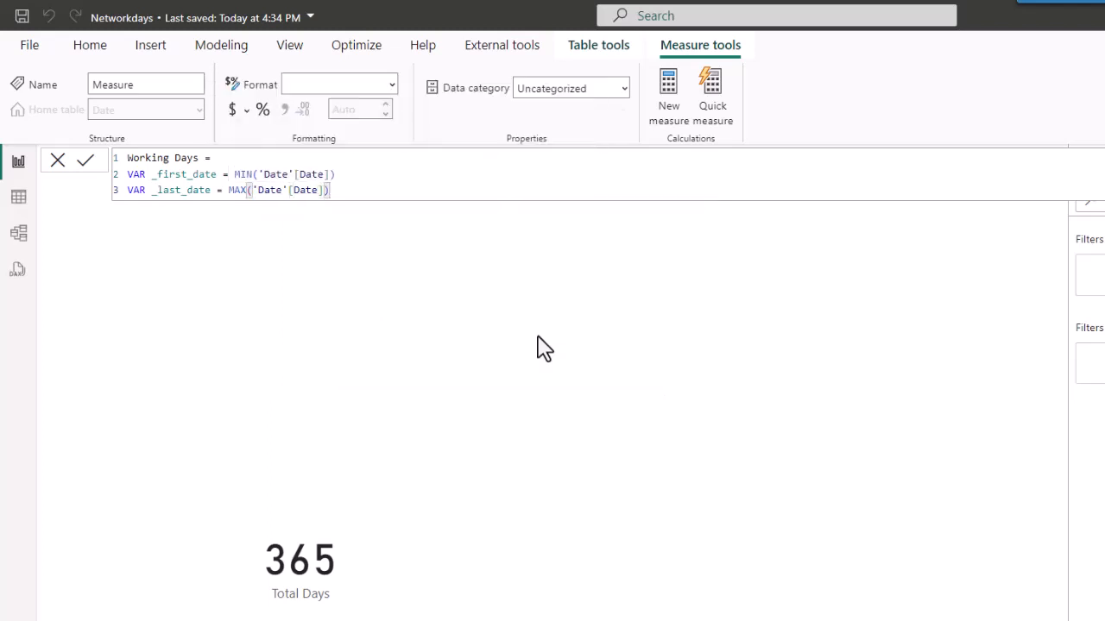
Add a RETURN clause to the Working Days measure and start a NETWORKDAYS function in it
key("shift+Return")
key("shift+Return")
type("RETURN")
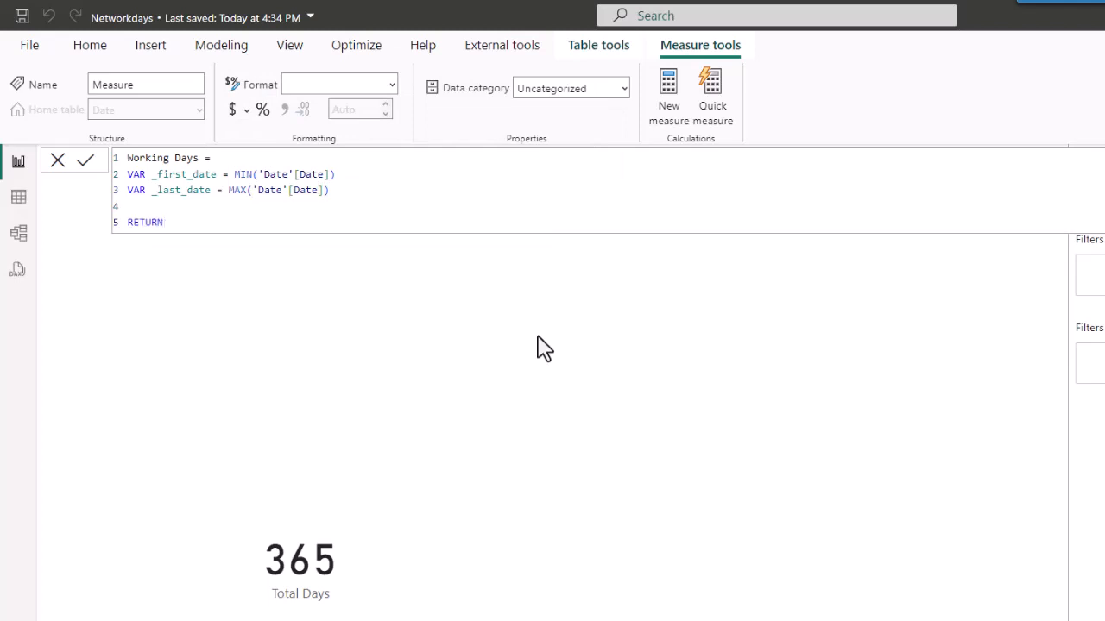
key("shift+Return")
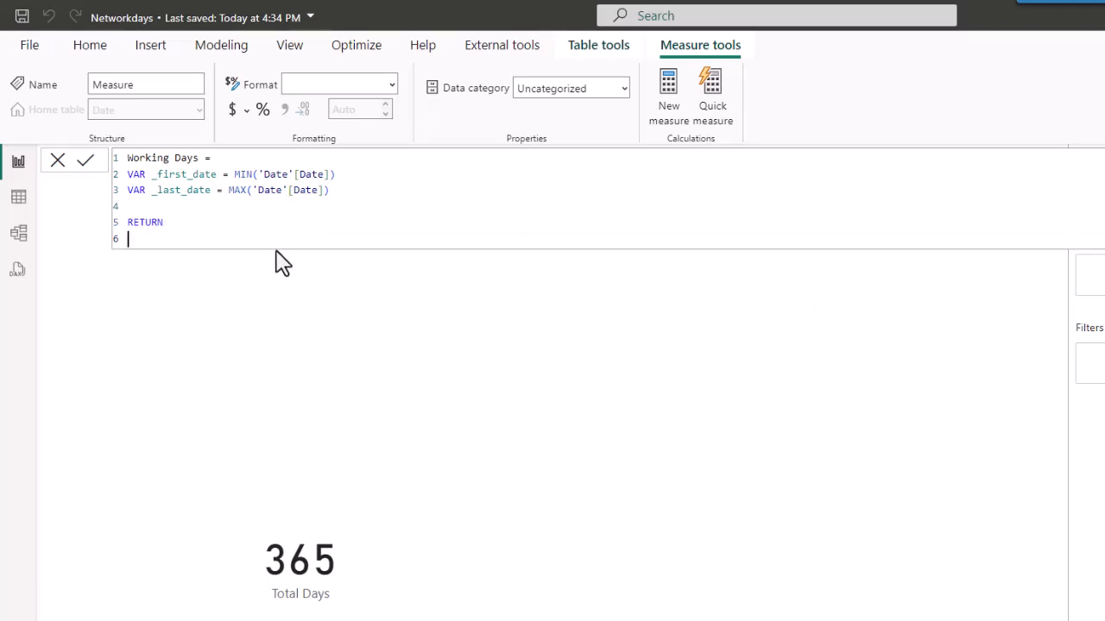
scroll(230, 245, "up", 2)
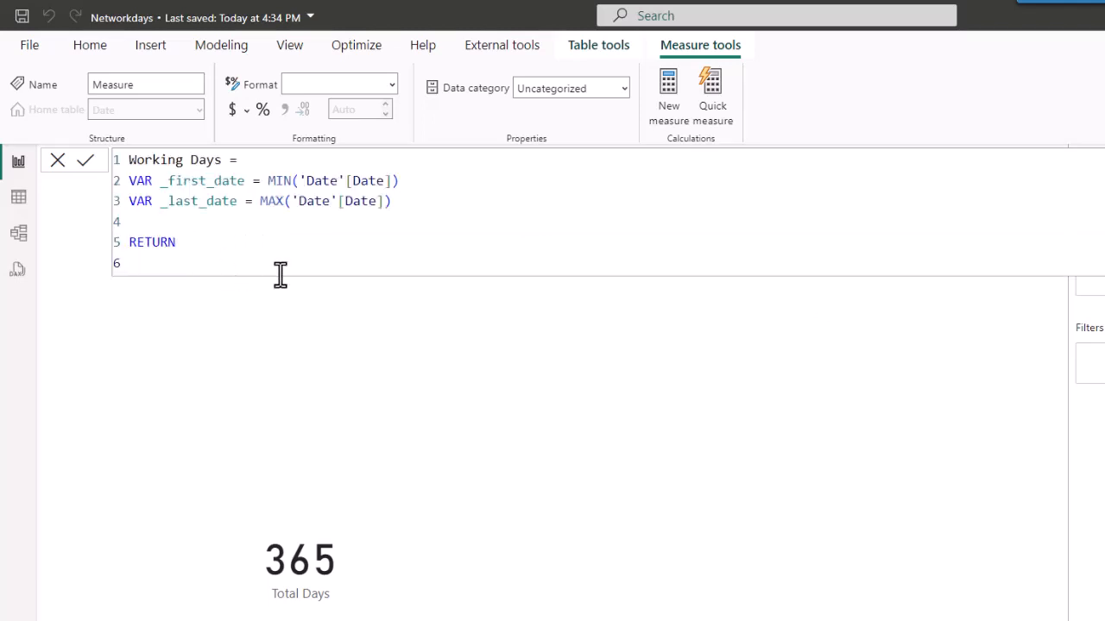
type("net")
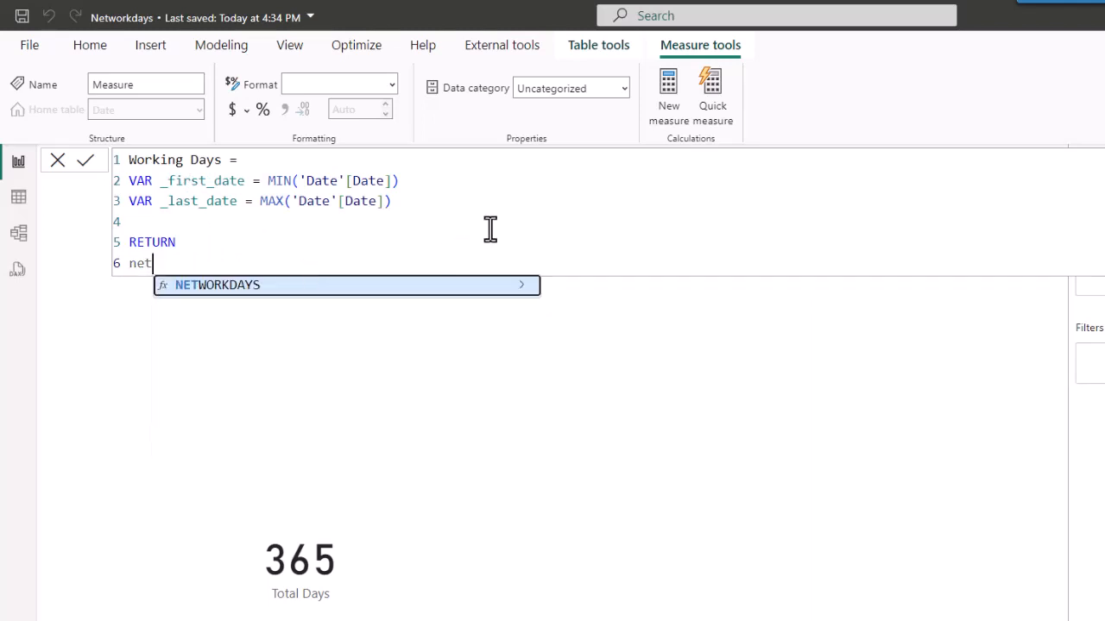
left_click(521, 286)
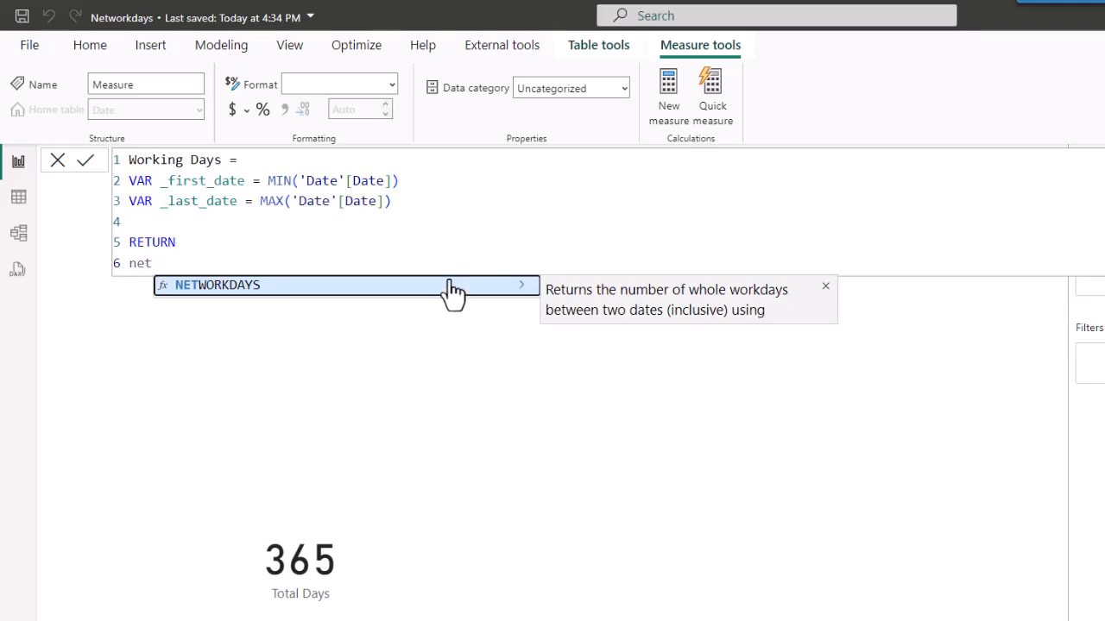
left_click(217, 292)
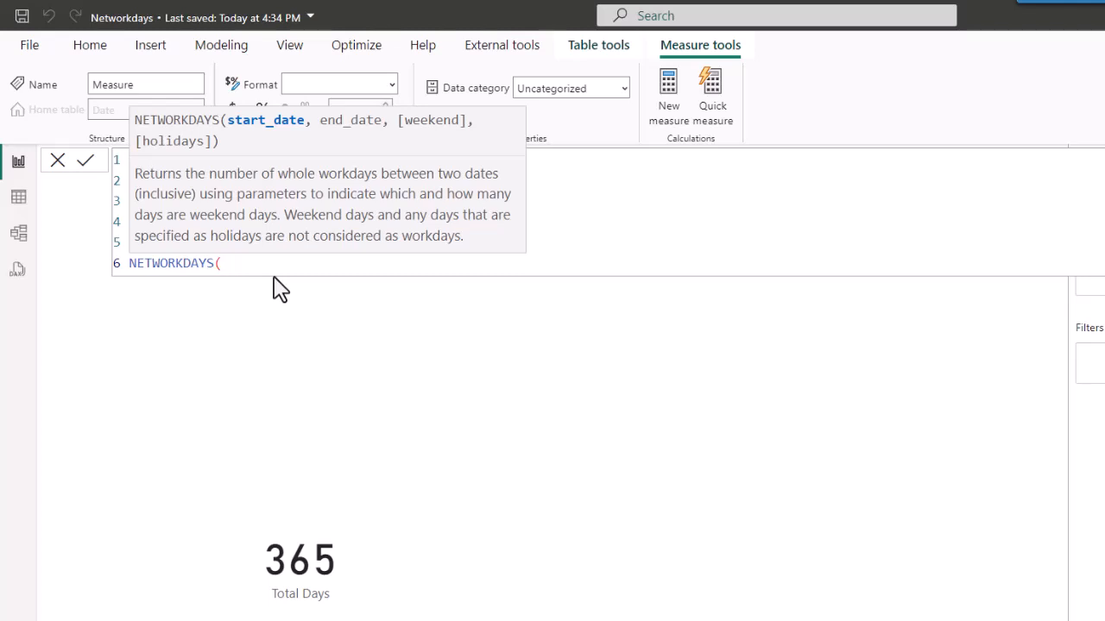
Give NETWORKDAYS the arguments _first_date and _last_date, close the function and commit the Working Days measure
key("shift+Return")
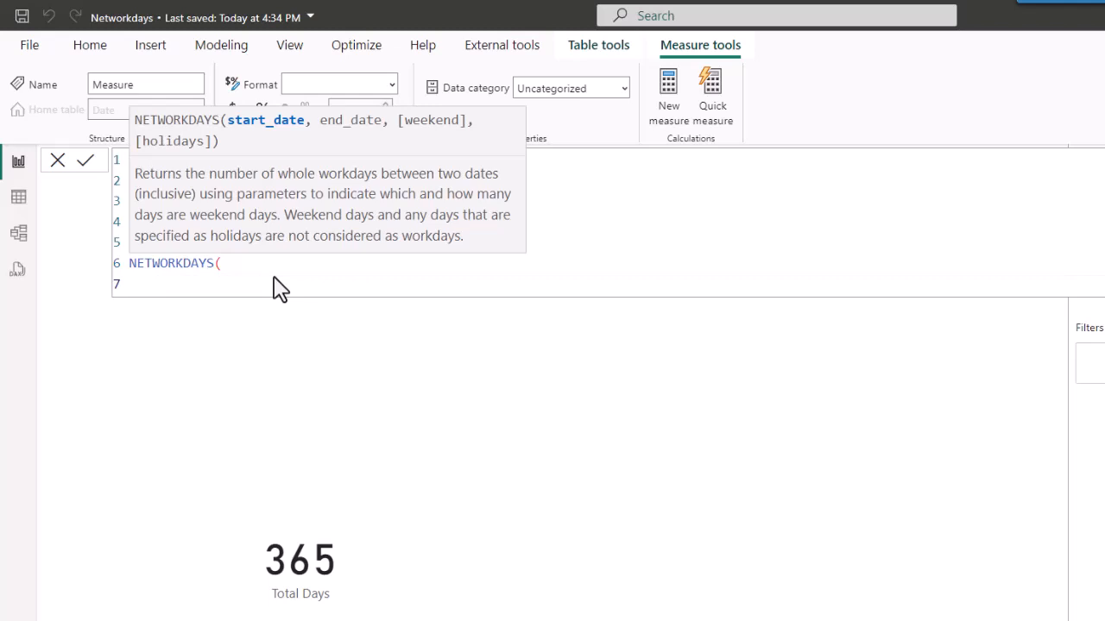
key("Tab")
type("_first_date")
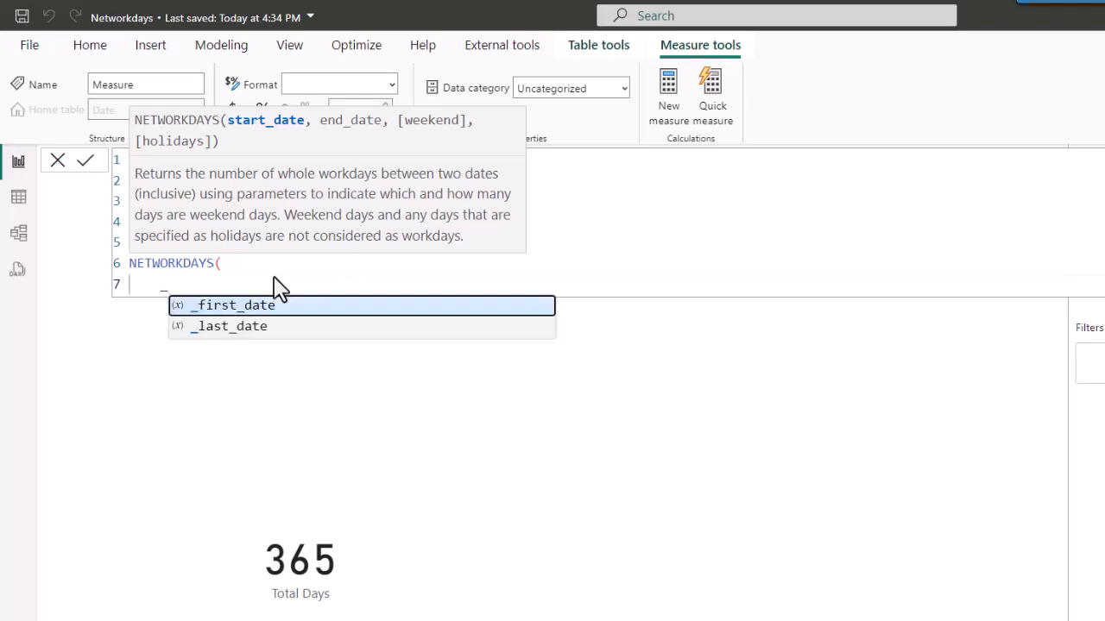
key("Tab")
type(",")
key("shift+Return")
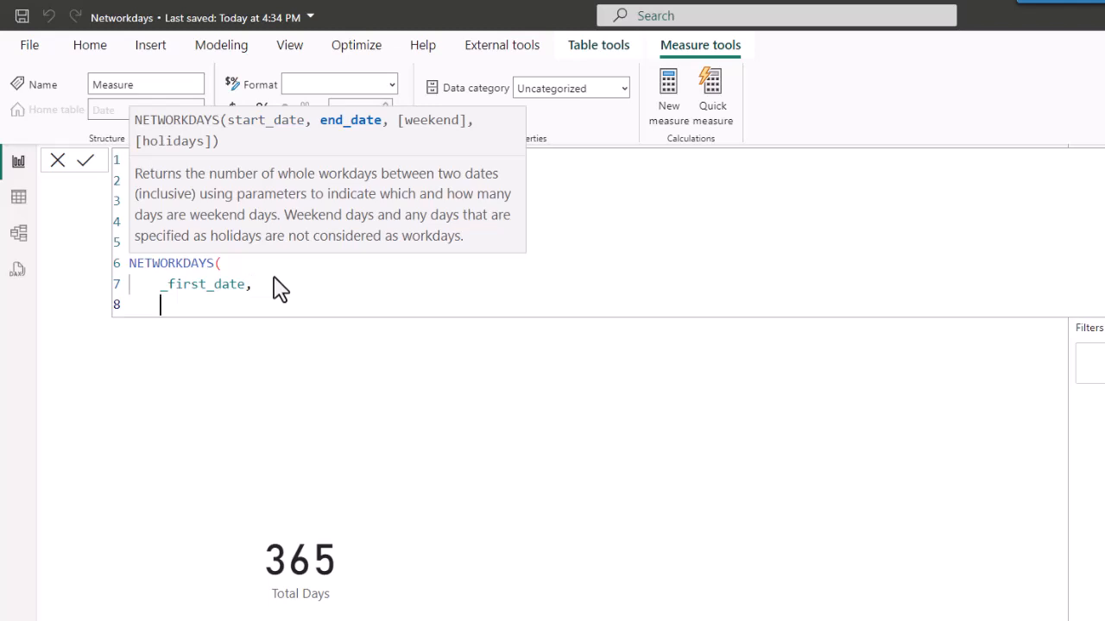
type("_la")
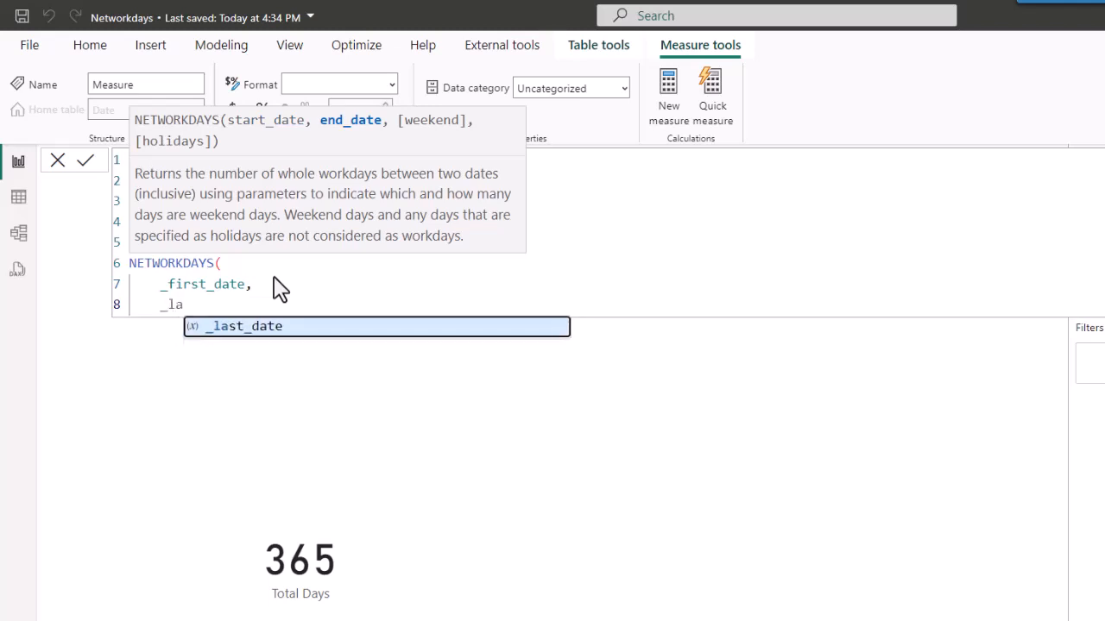
key("Tab")
key("shift+Return")
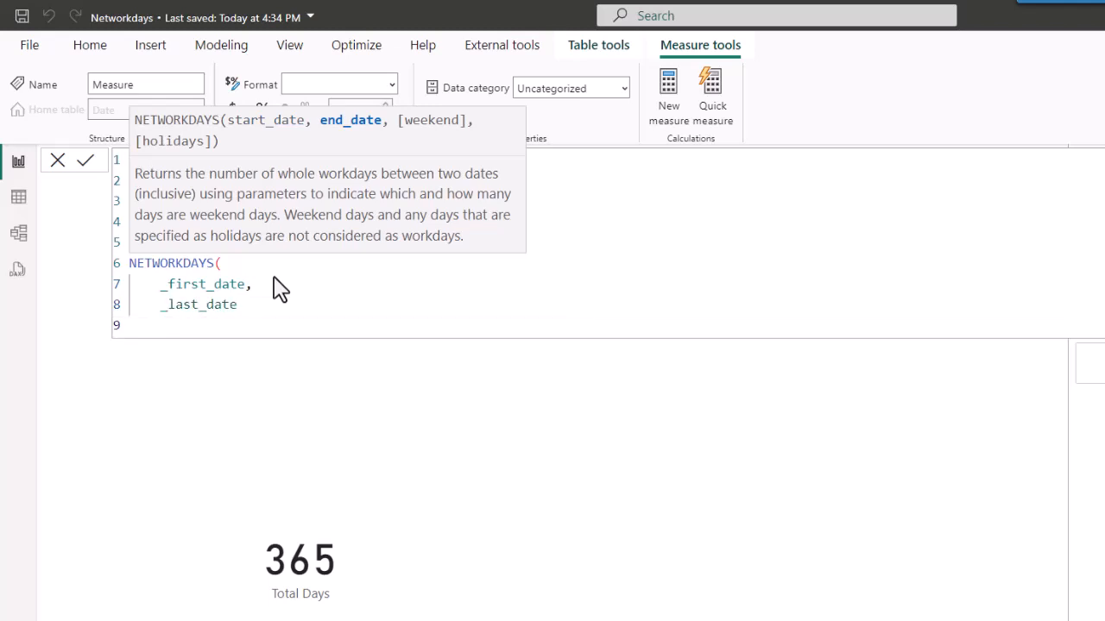
type(")")
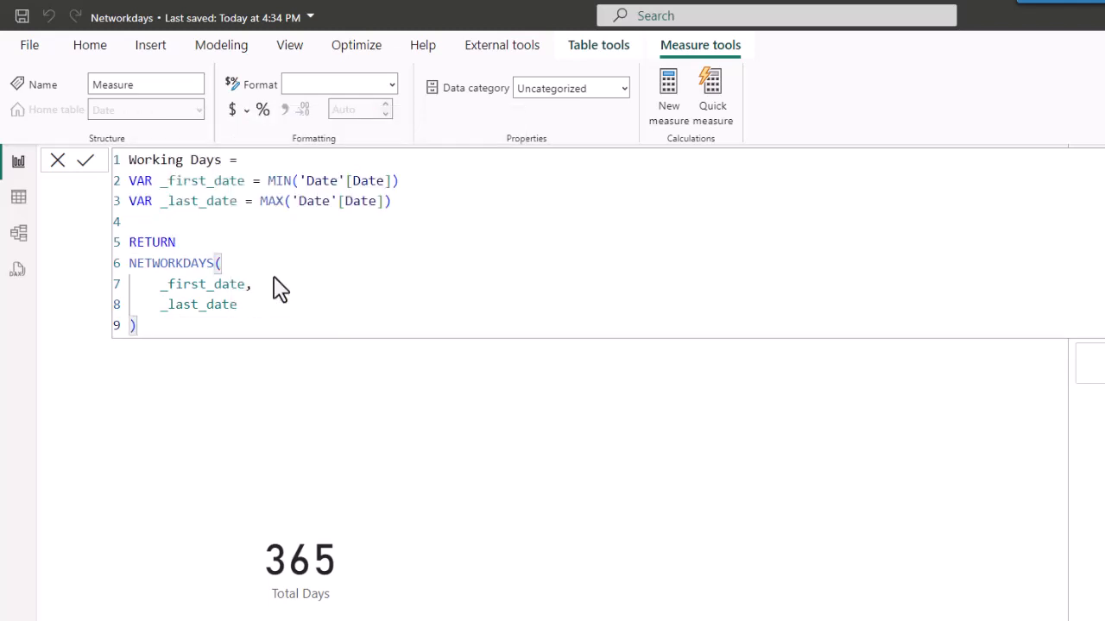
key("Return")
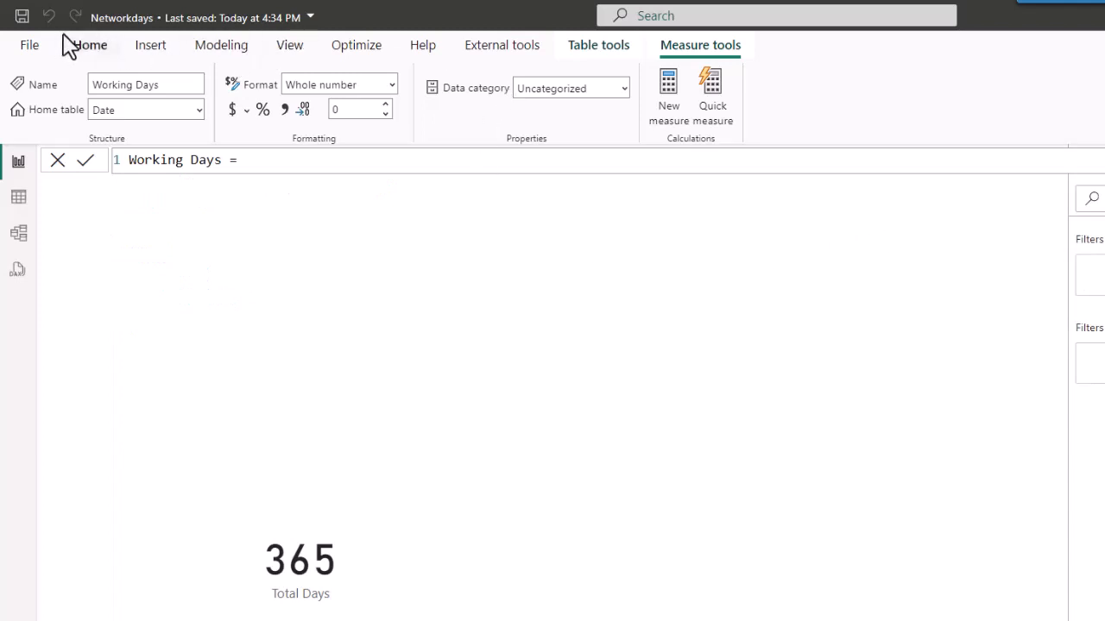
Show the Working Days measure in a card visual beside the Total Days card on the NetworkDays report page
left_click(88, 46)
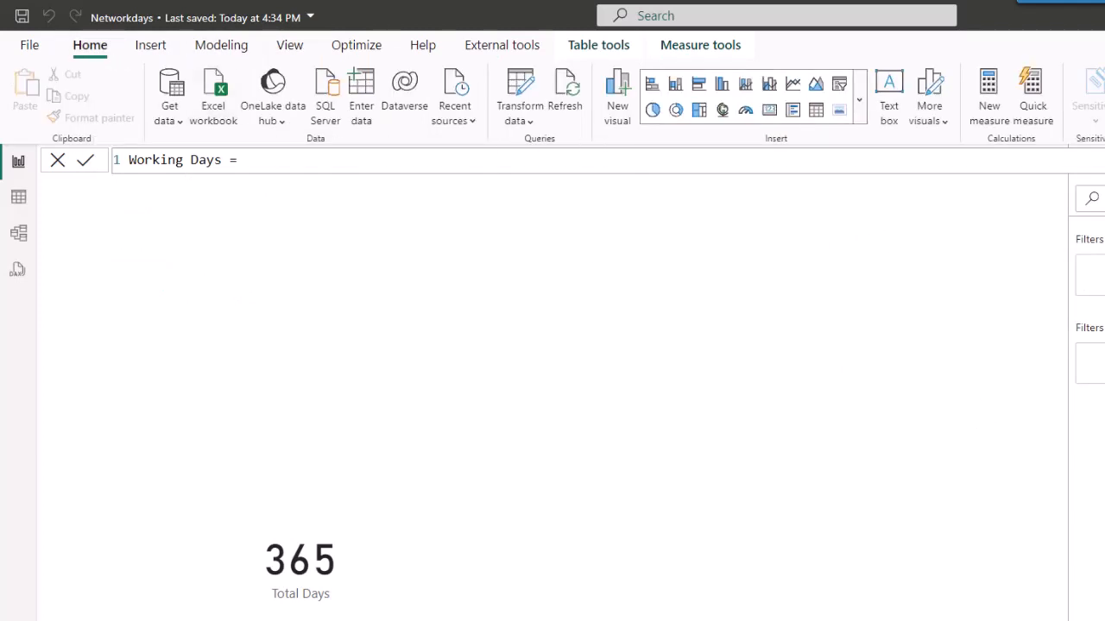
left_click_drag(1104, 620, 769, 565)
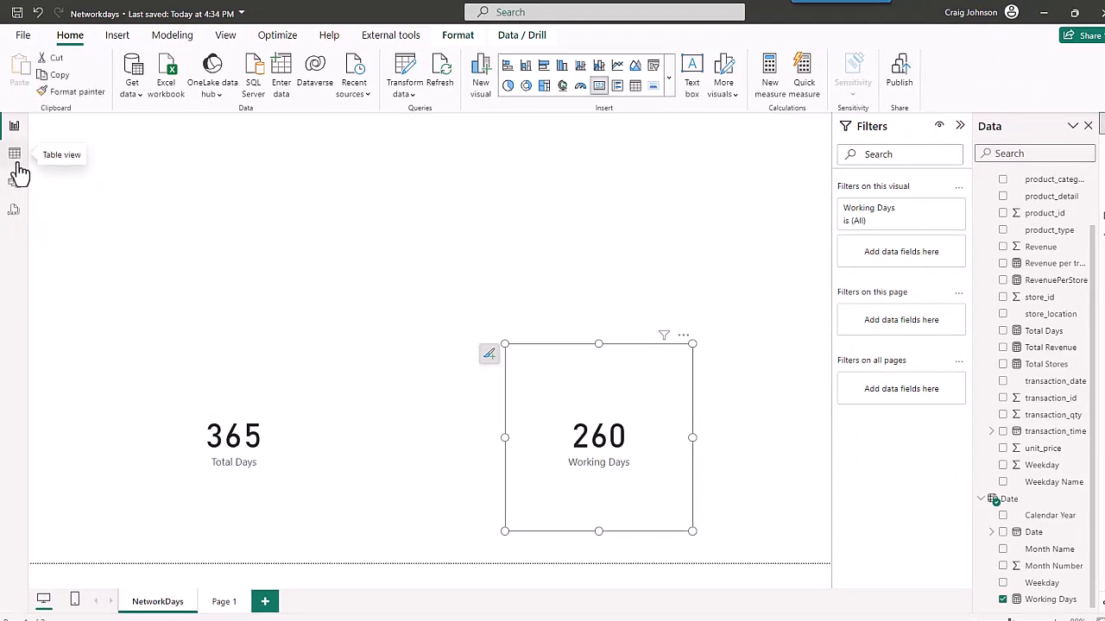
Filter the Date table's Weekday column to exclude Saturday and Sunday to check the number of working days
left_click(16, 161)
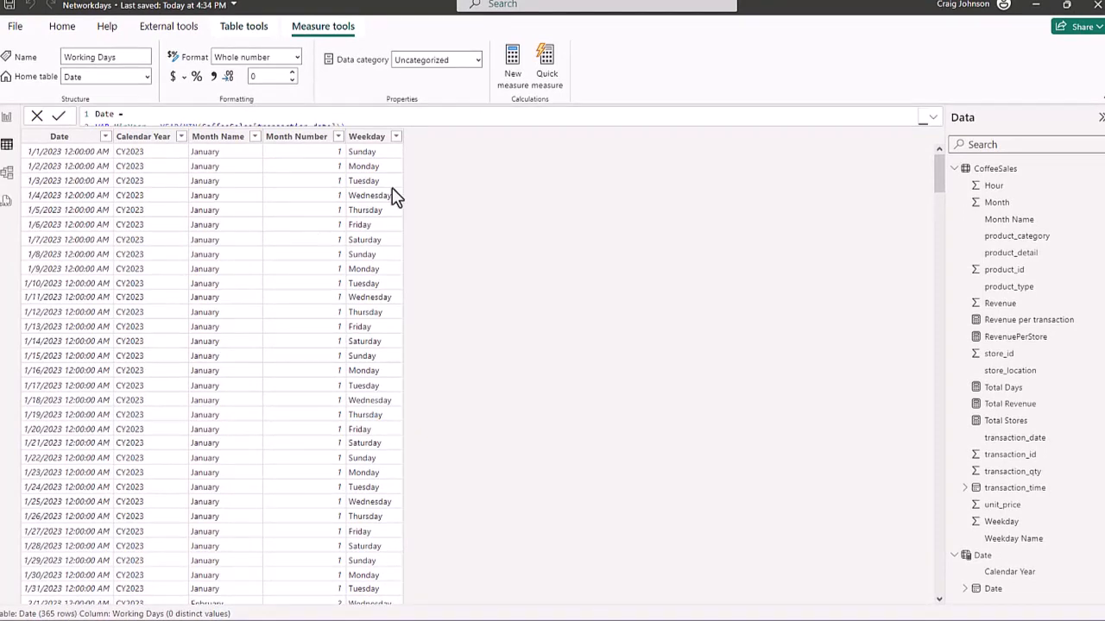
left_click(395, 139)
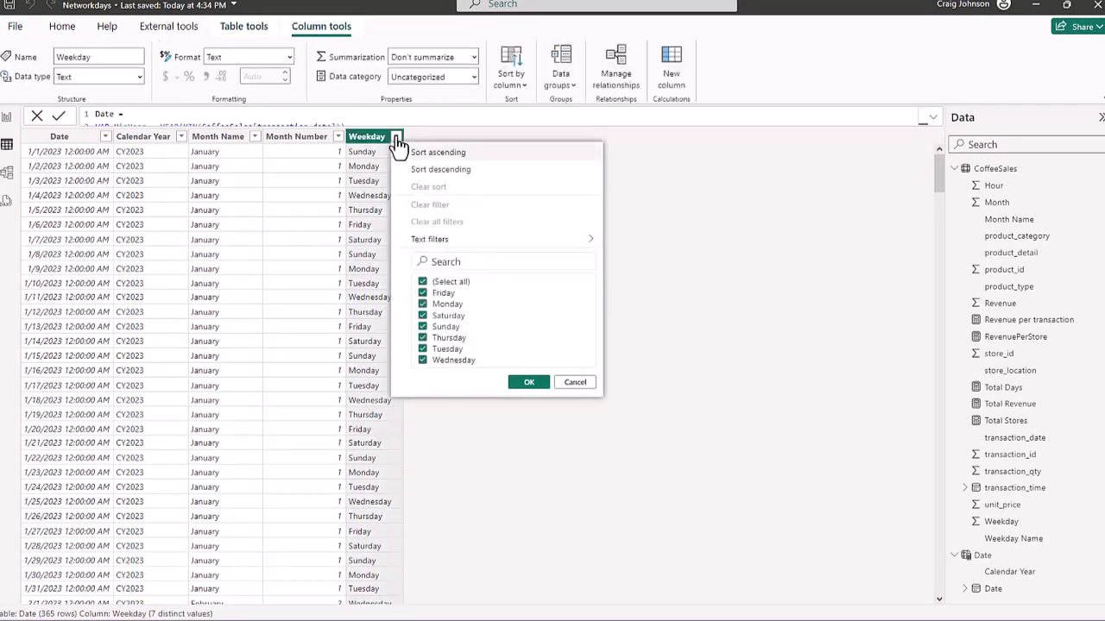
left_click(423, 316)
left_click(423, 327)
left_click(526, 384)
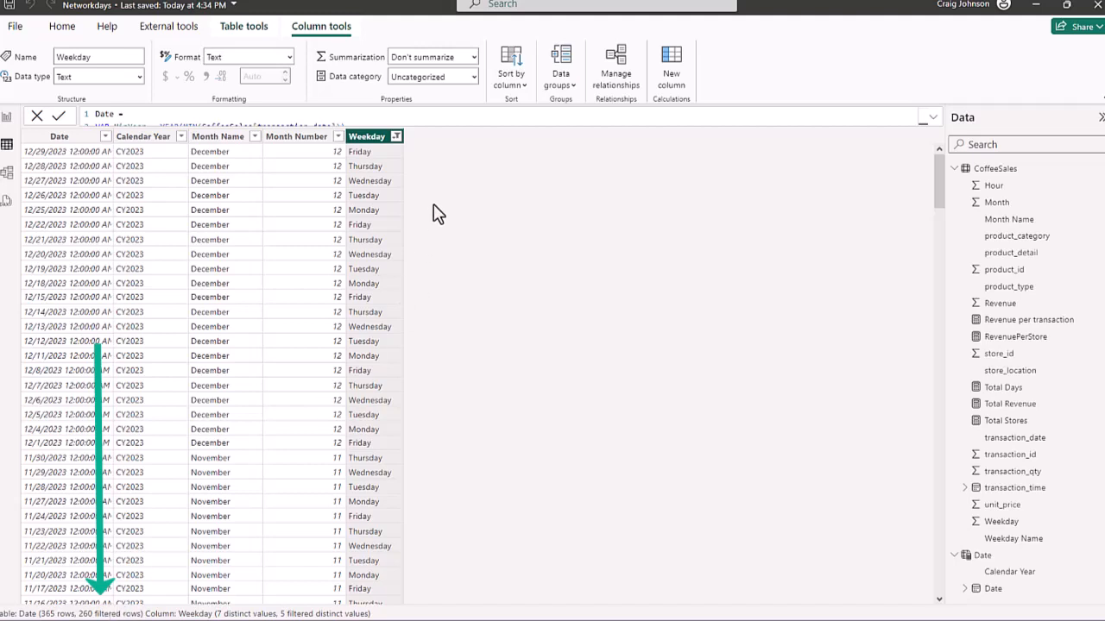
Clear the Weekday filter from the Date table and return to the NetworkDays report page
left_click(397, 136)
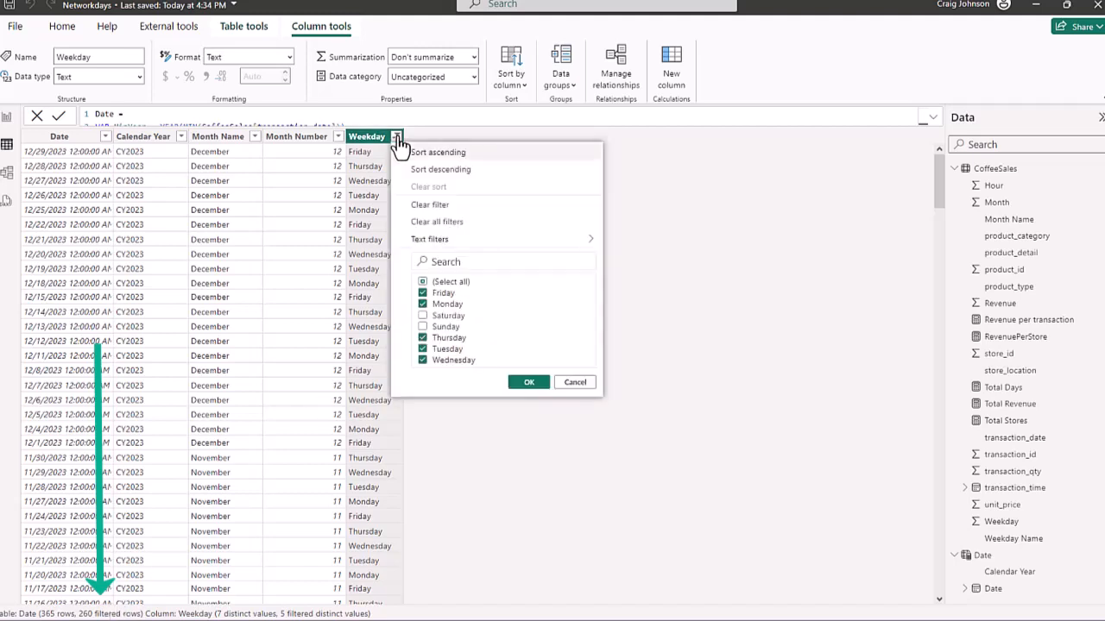
left_click(429, 207)
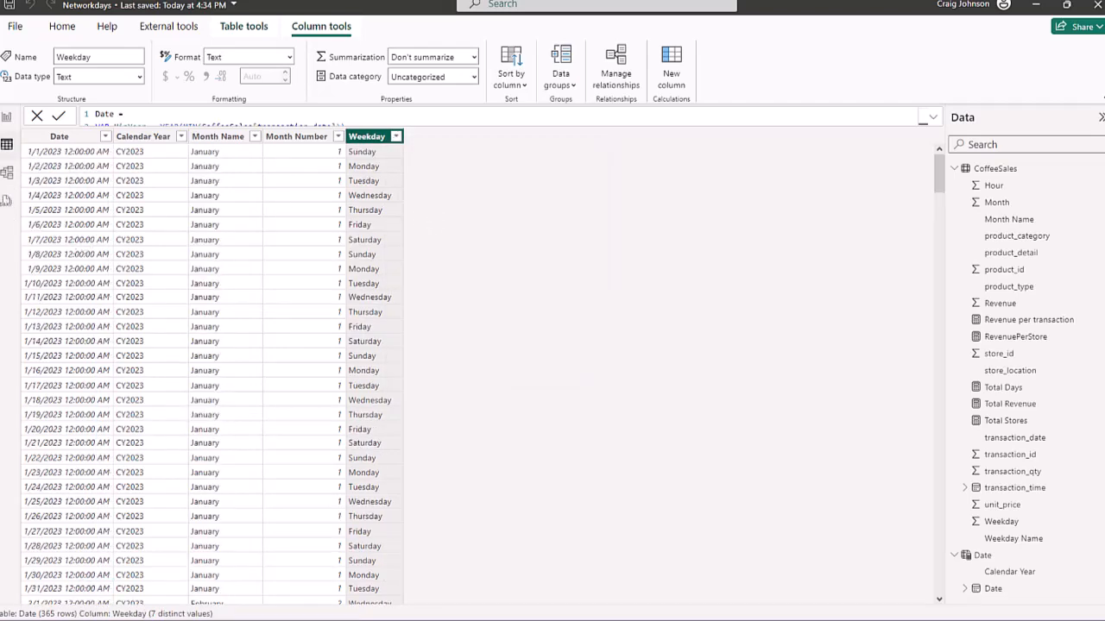
left_click(7, 117)
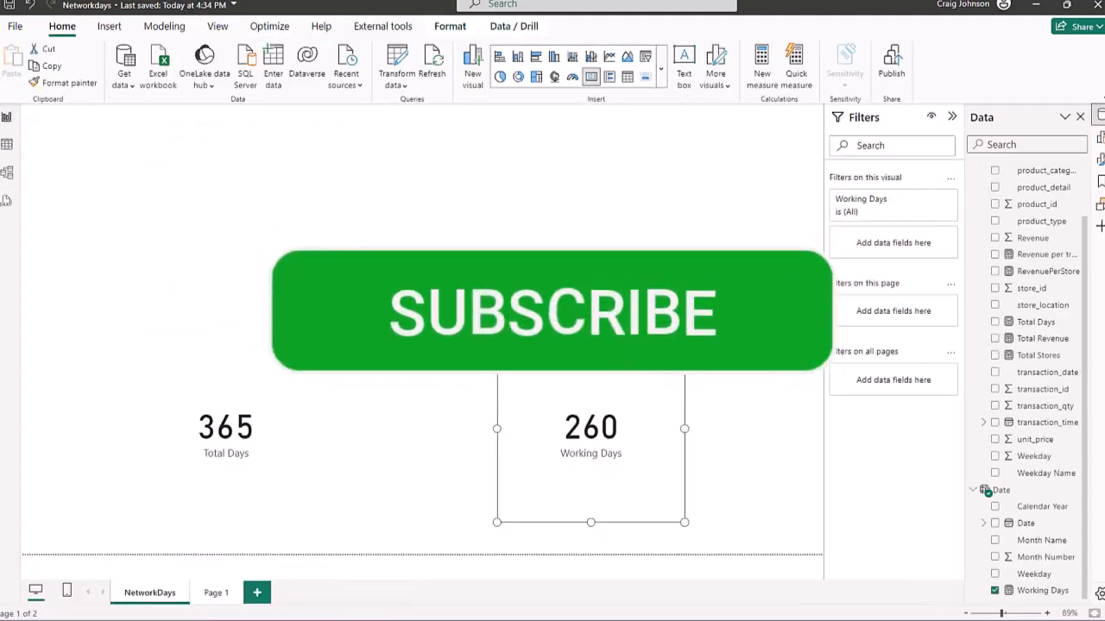
Move the Working Days and Total Days cards slightly lower and farther apart on the report page
left_click_drag(591, 345, 620, 355)
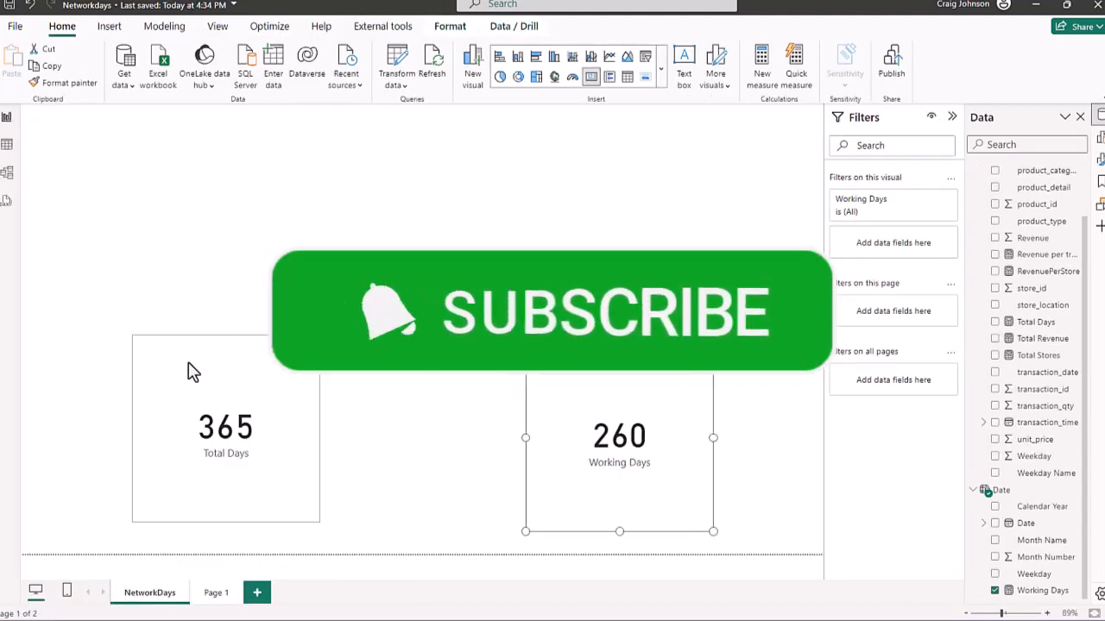
left_click_drag(222, 372, 207, 381)
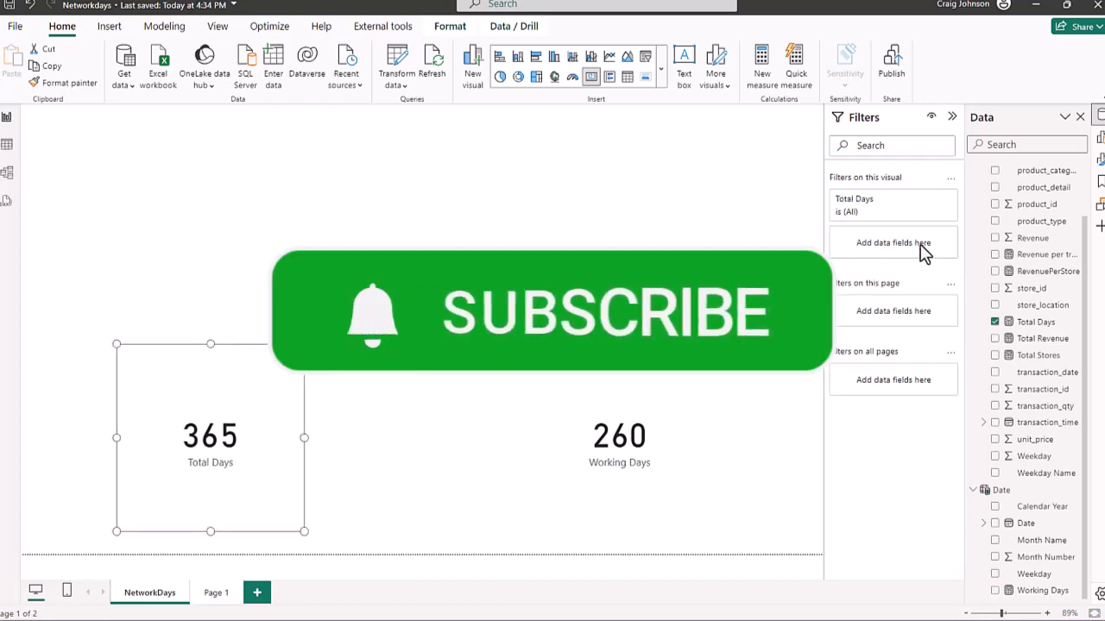
Start a new measure named Revenue Per Day in the CoffeeSales table with a DIVIDE function
left_click(759, 79)
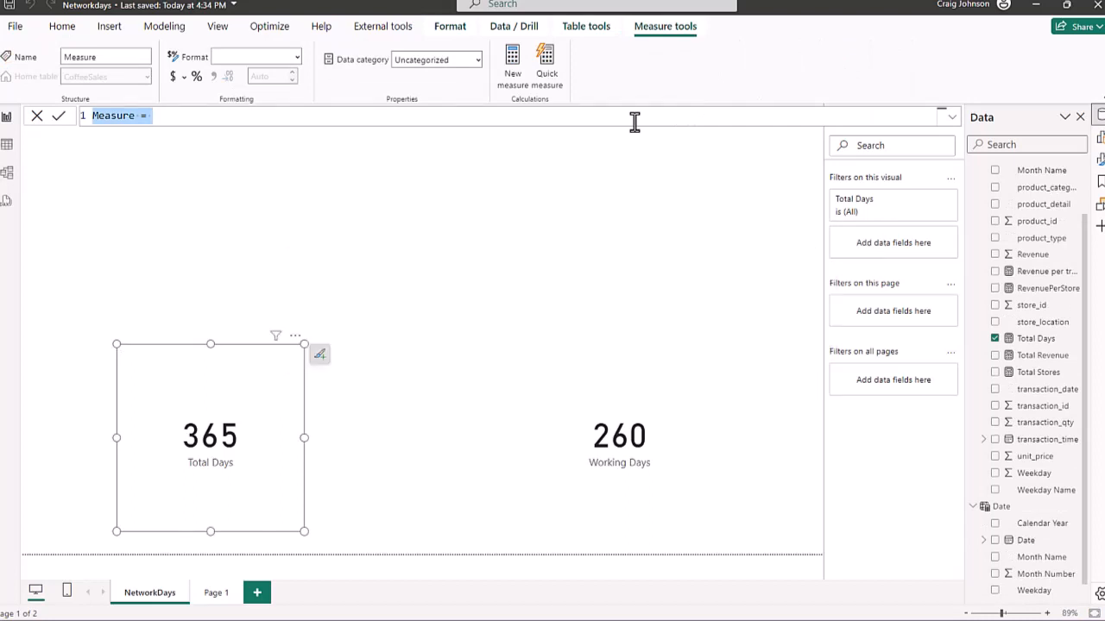
type("Revenue Per ")
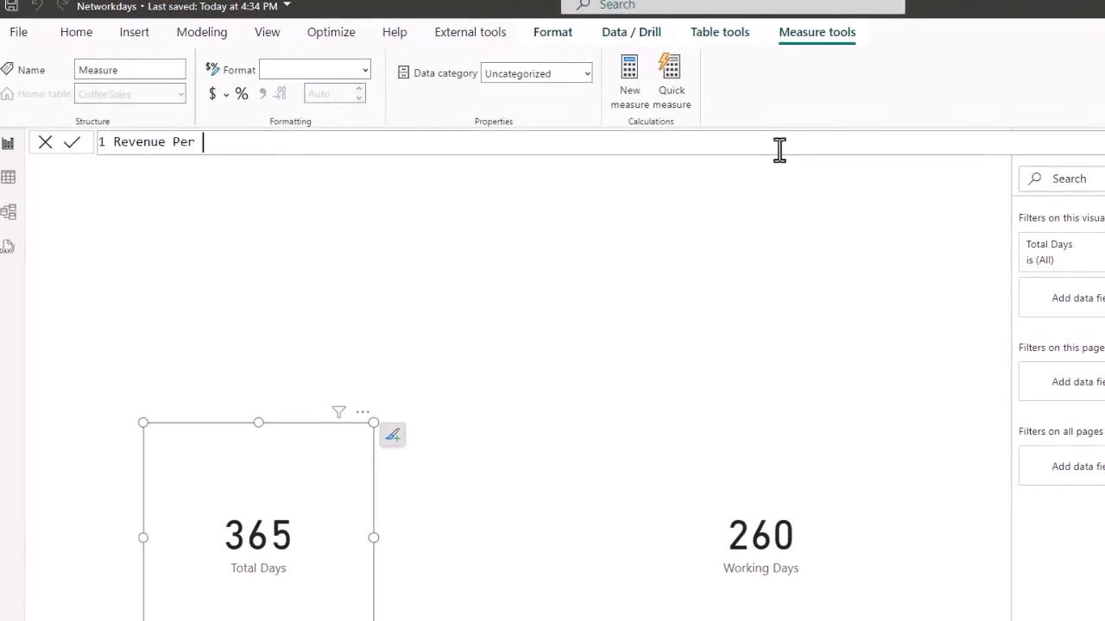
type("Day =")
key("Return")
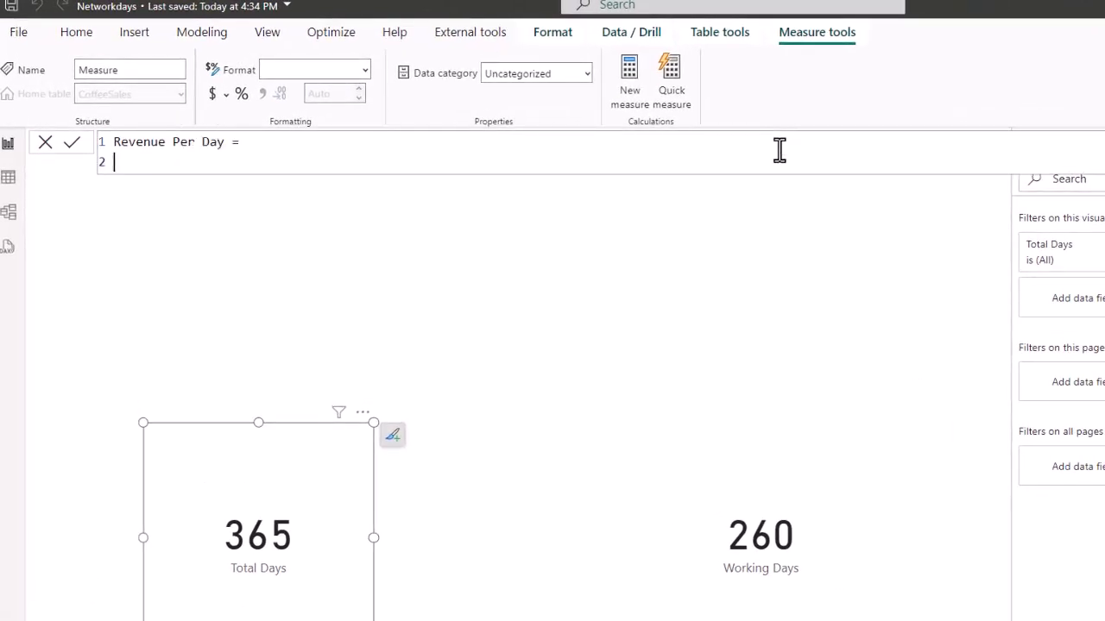
type("da")
key("BackSpace")
type("iv")
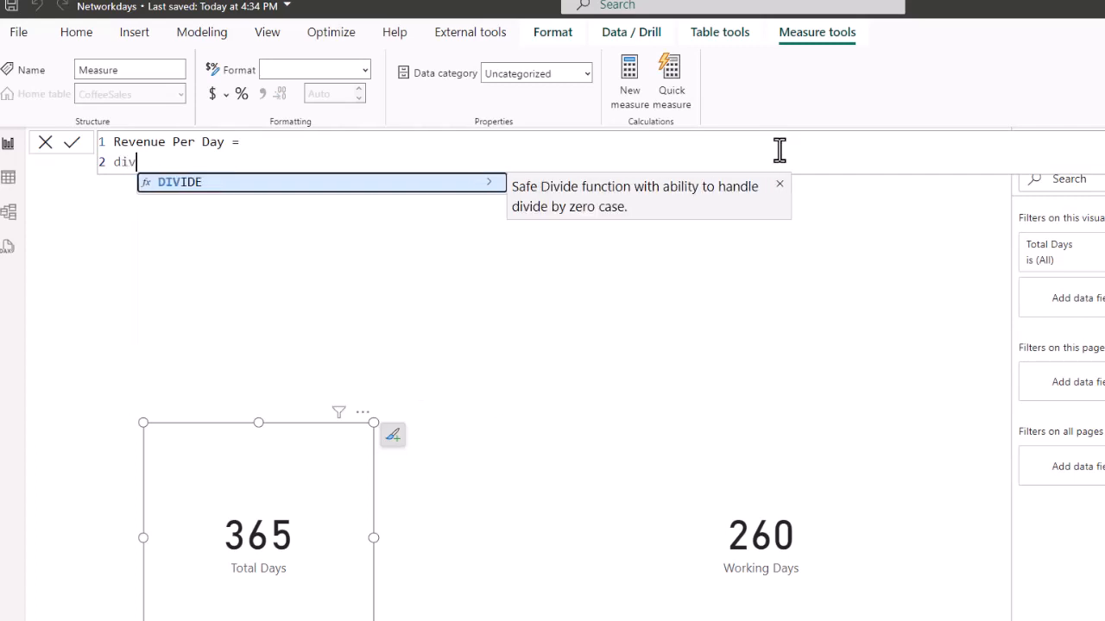
key("Tab")
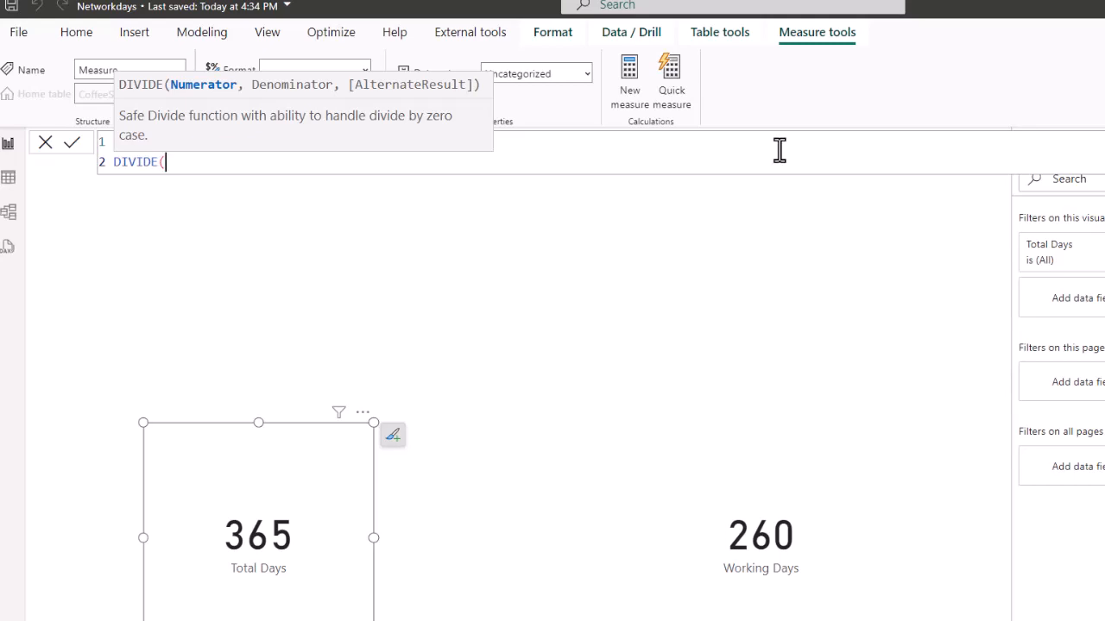
Complete DIVIDE with [Total Revenue] as numerator and [Total Days] as denominator, and commit the Revenue Per Day measure
type("tot")
key("Down")
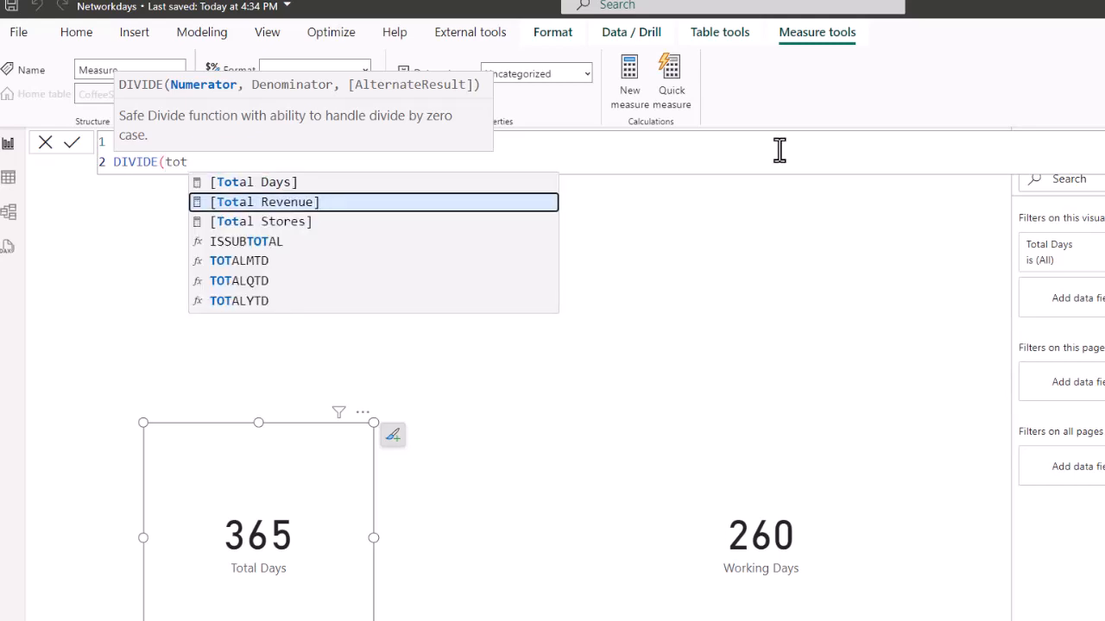
key("Tab")
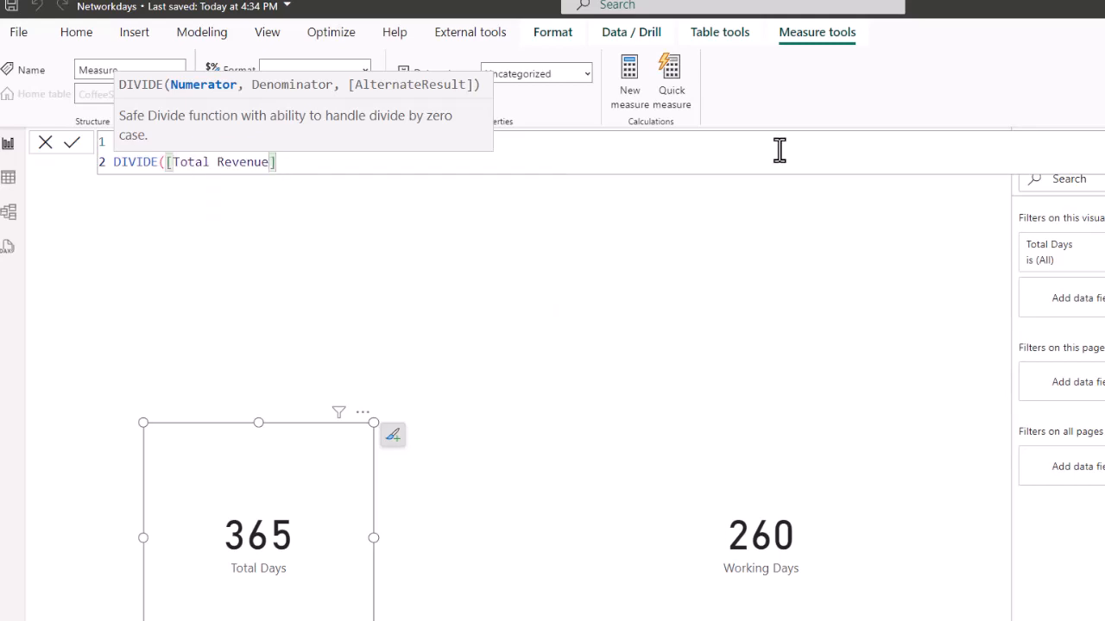
type(",")
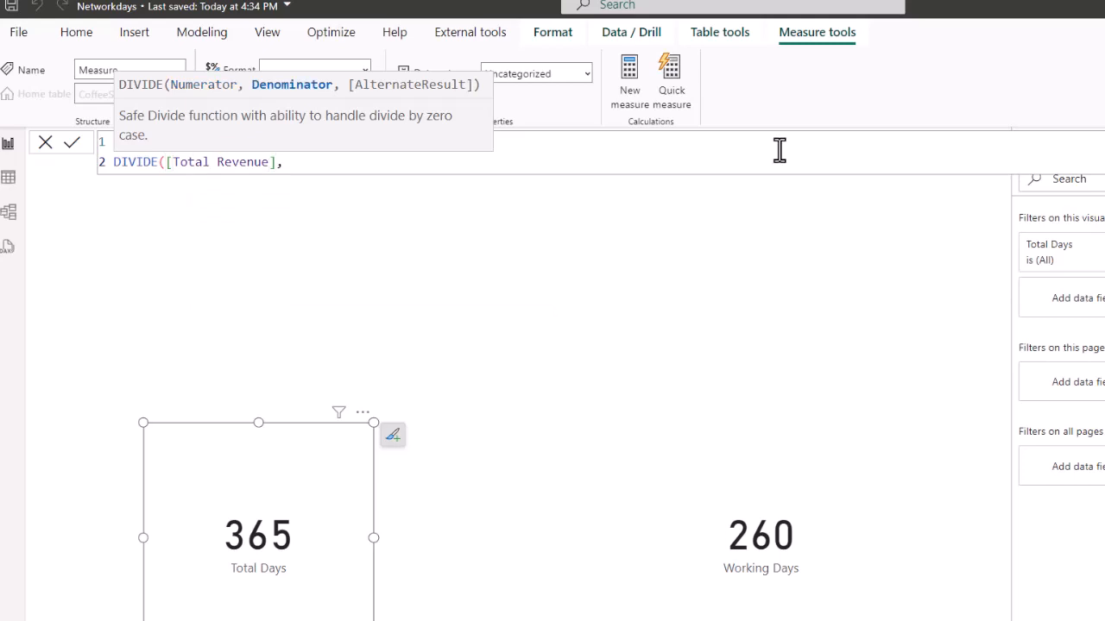
type("tot")
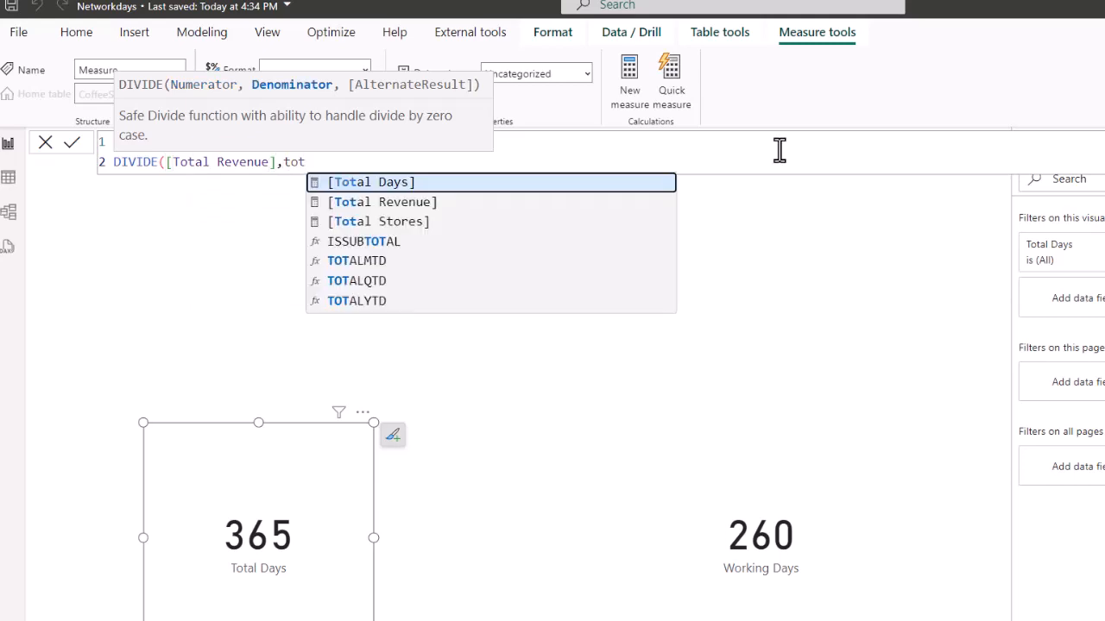
key("Tab")
type(")")
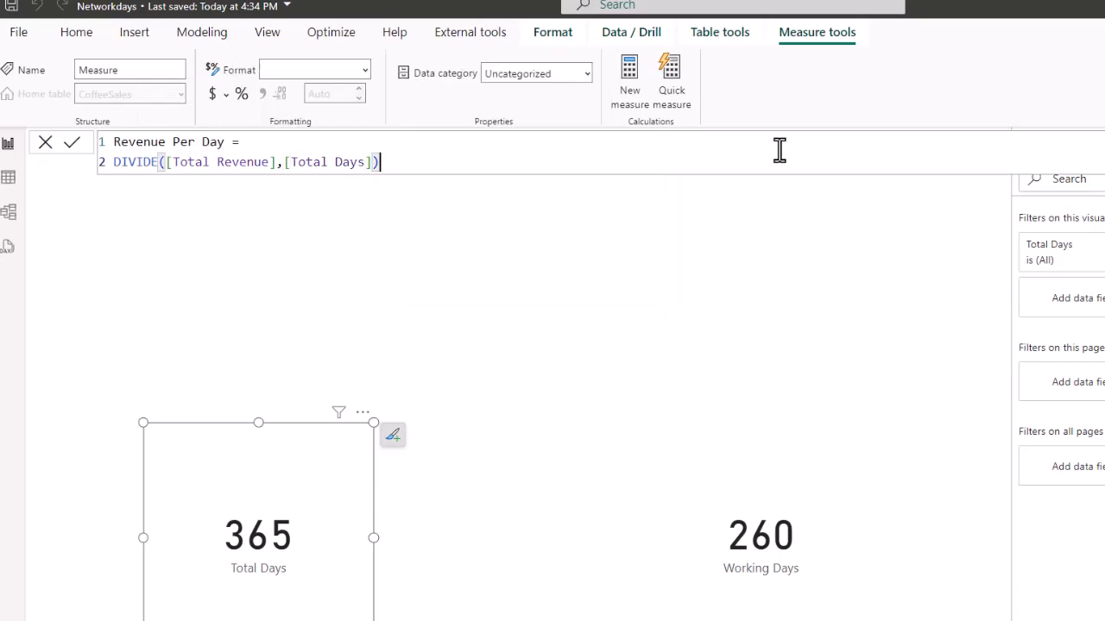
key("Return")
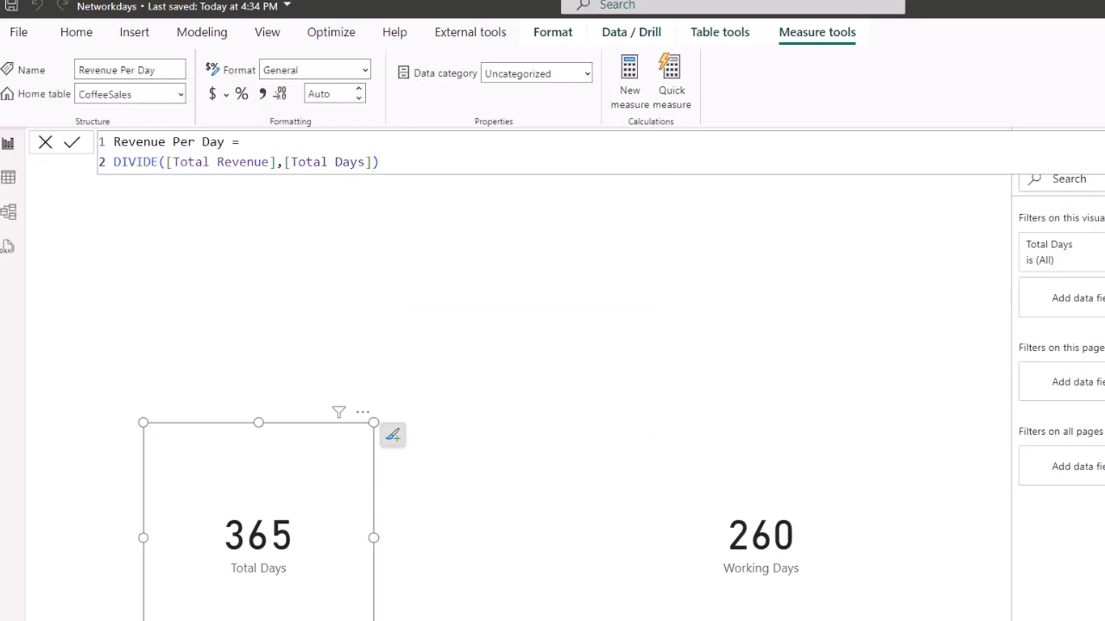
Show the Revenue Per Day measure in a card visual above the Total Days card
left_click_drag(1103, 362, 317, 272)
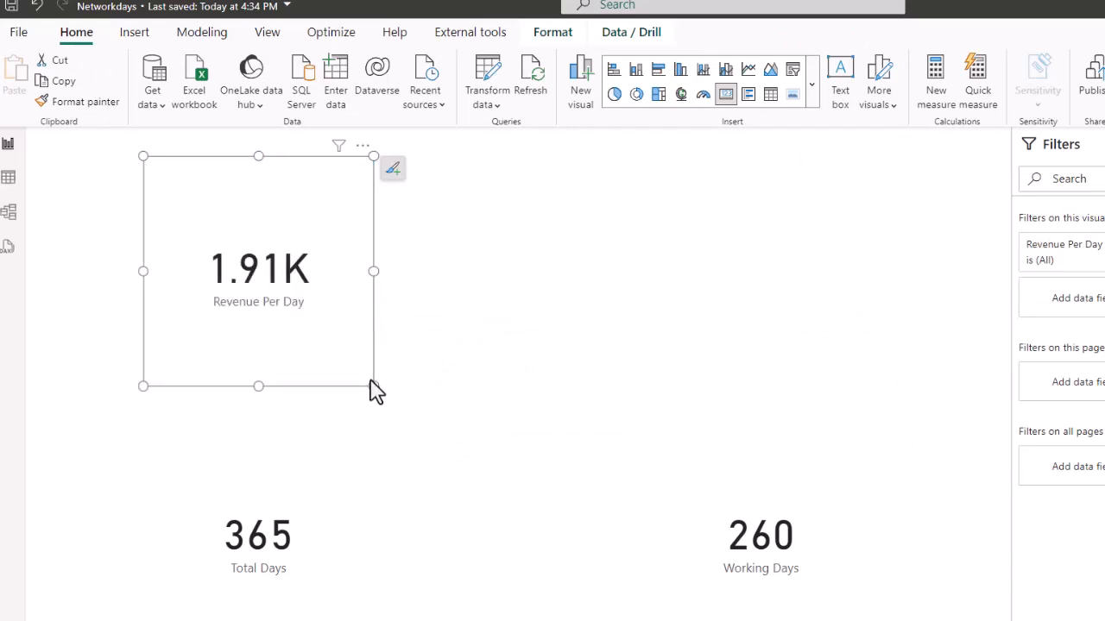
Shrink the Revenue Per Day card slightly and center it above the Total Days card
left_click_drag(366, 381, 341, 357)
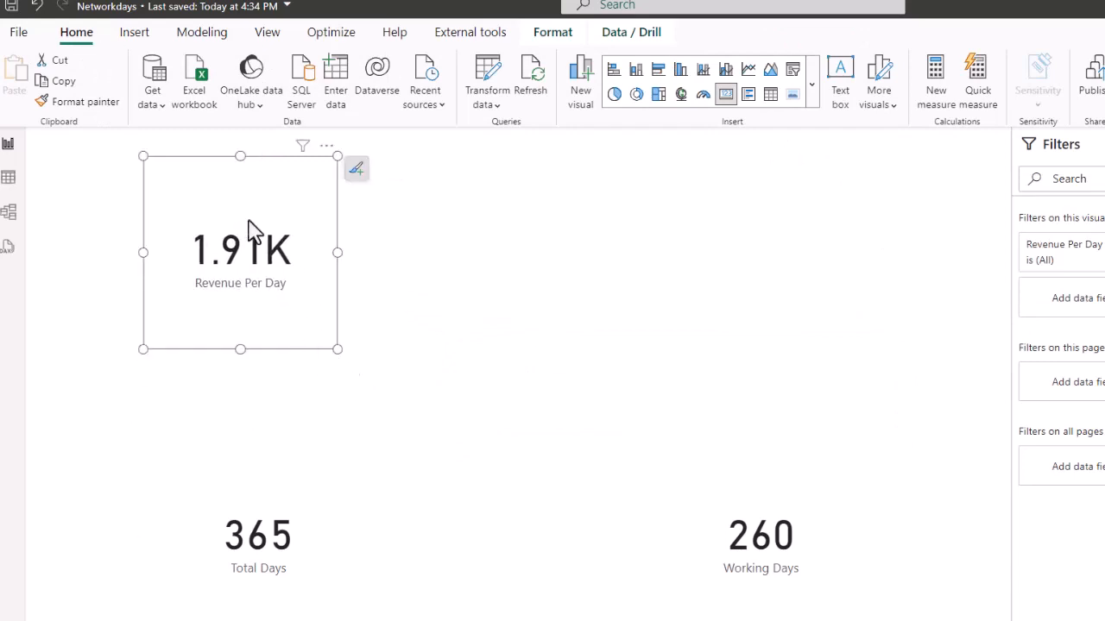
left_click_drag(222, 193, 241, 238)
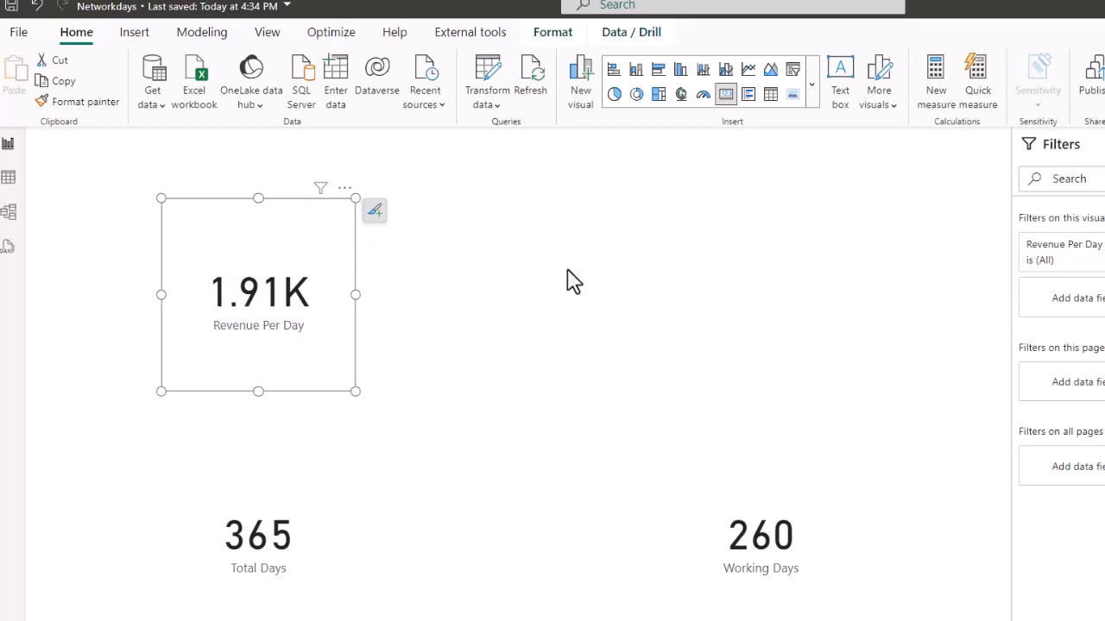
left_click(860, 280)
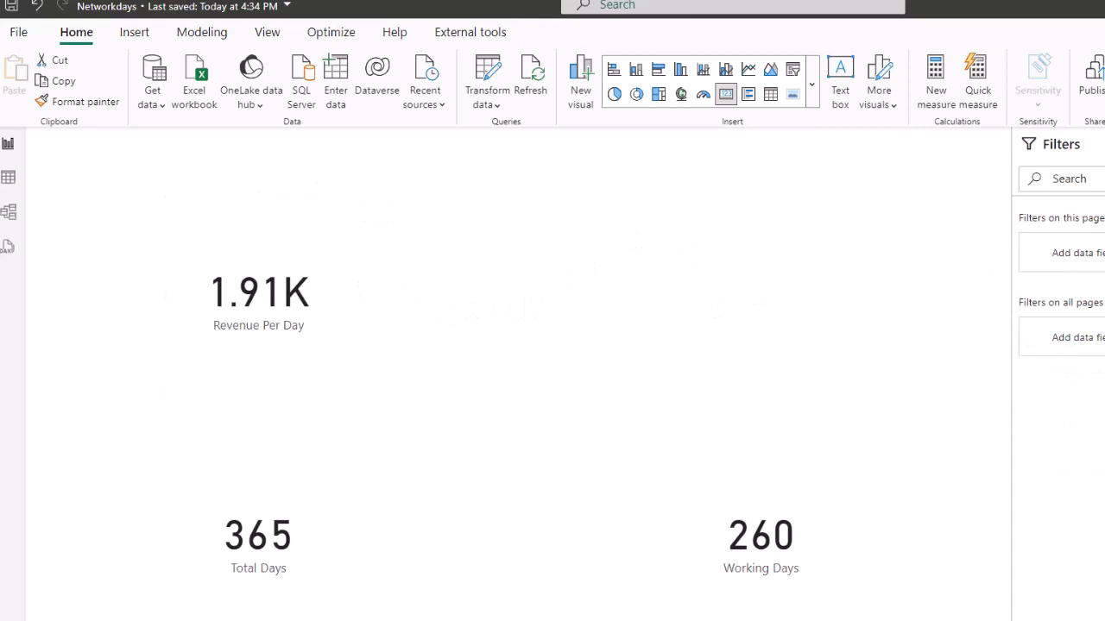
Start a new measure named Working Day Revenue in the CoffeeSales table with a DIVIDE function
left_click(936, 93)
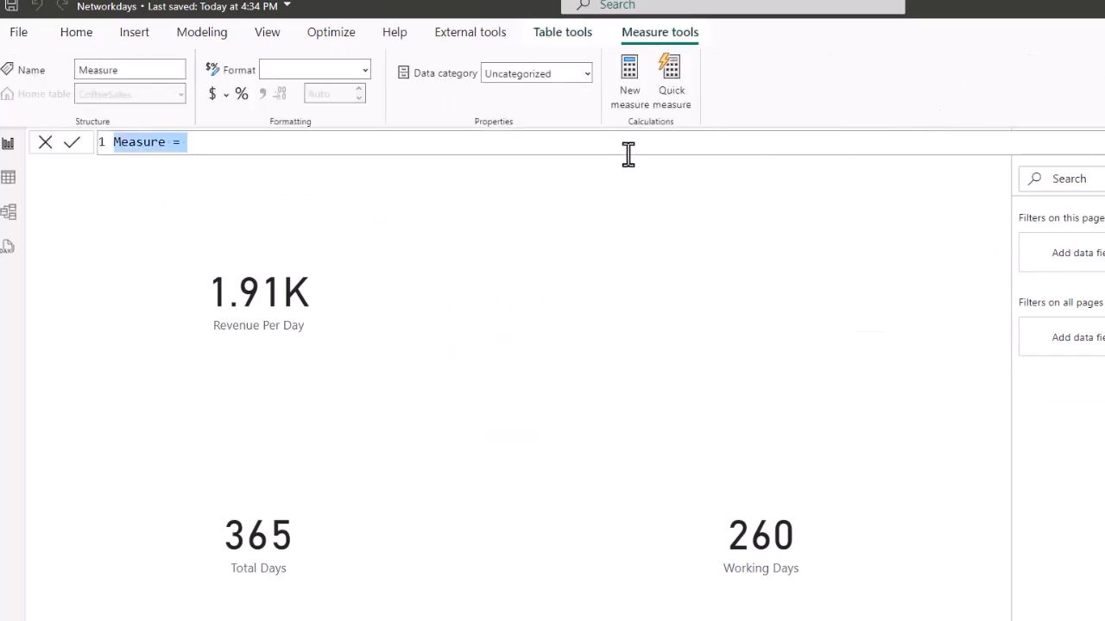
type("W")
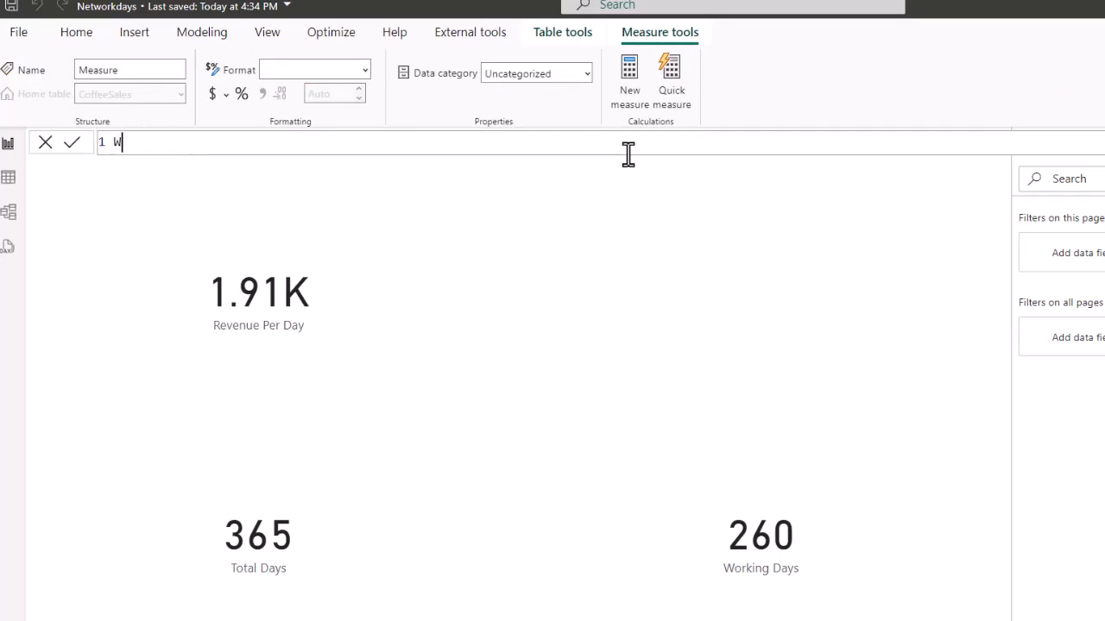
type("orking Day Re")
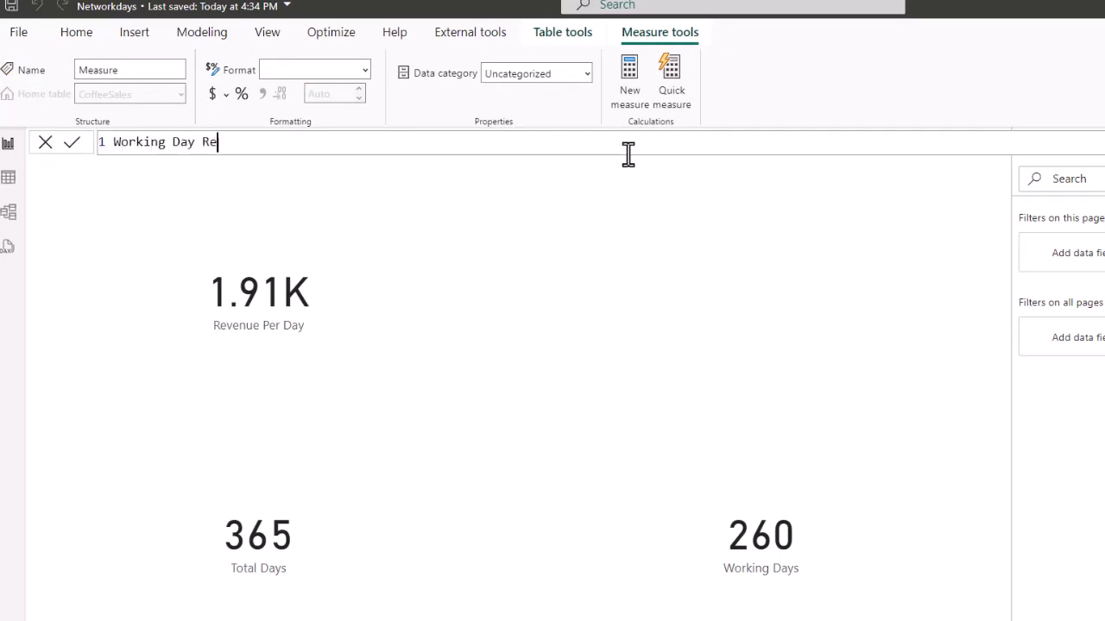
type("venue =")
key("shift+Return")
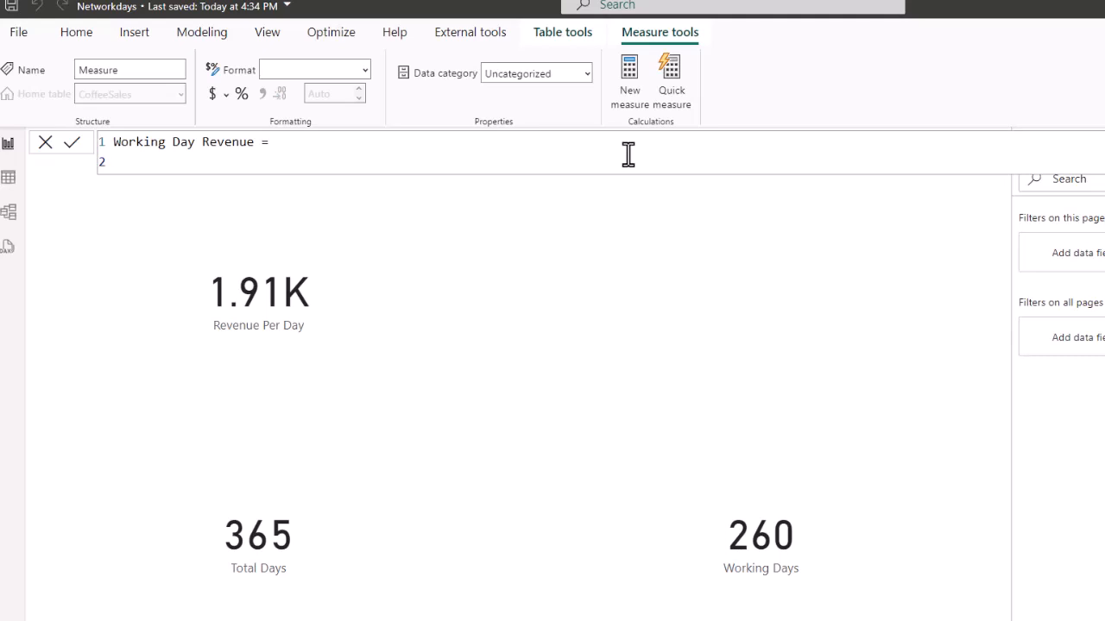
type("div")
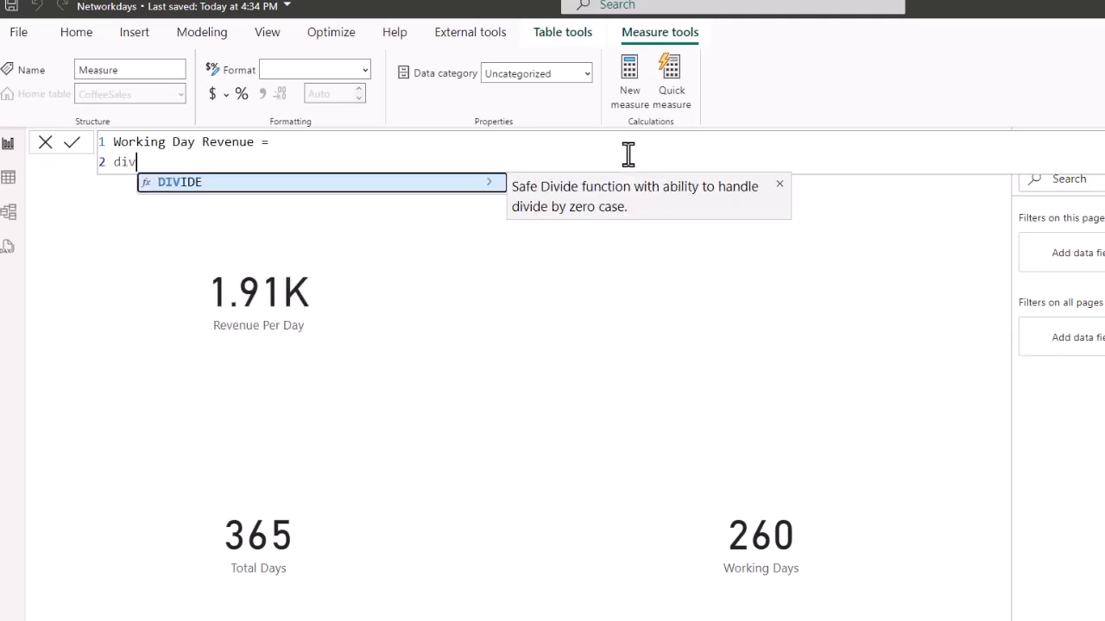
key("Tab")
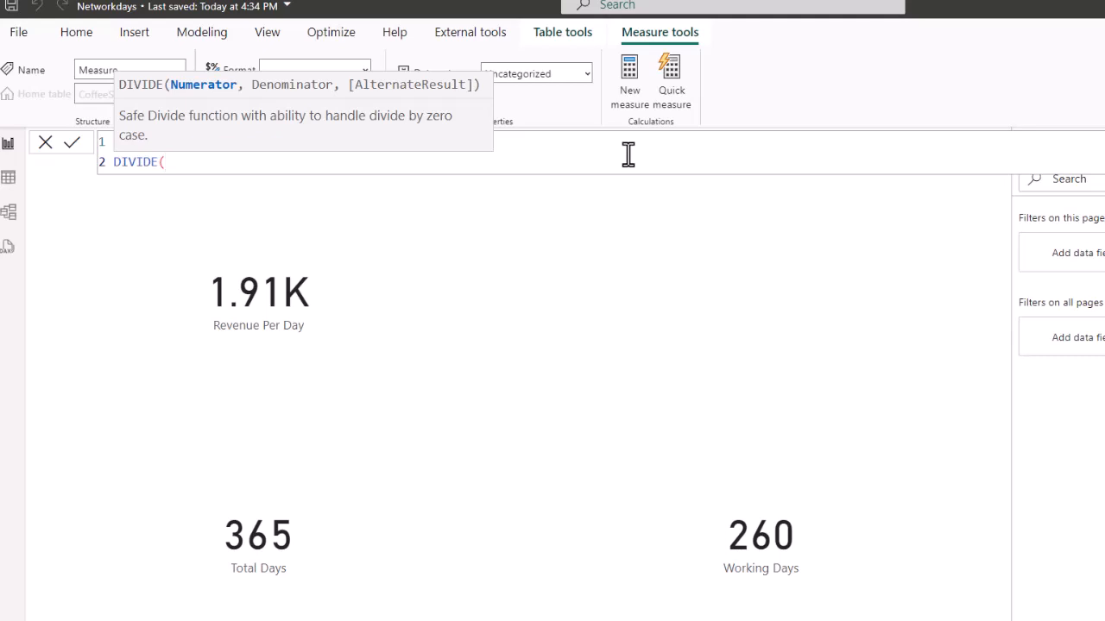
Complete DIVIDE with [Total Revenue] as numerator and [Working Days] as denominator, and commit the Working Day Revenue measure
type("tot")
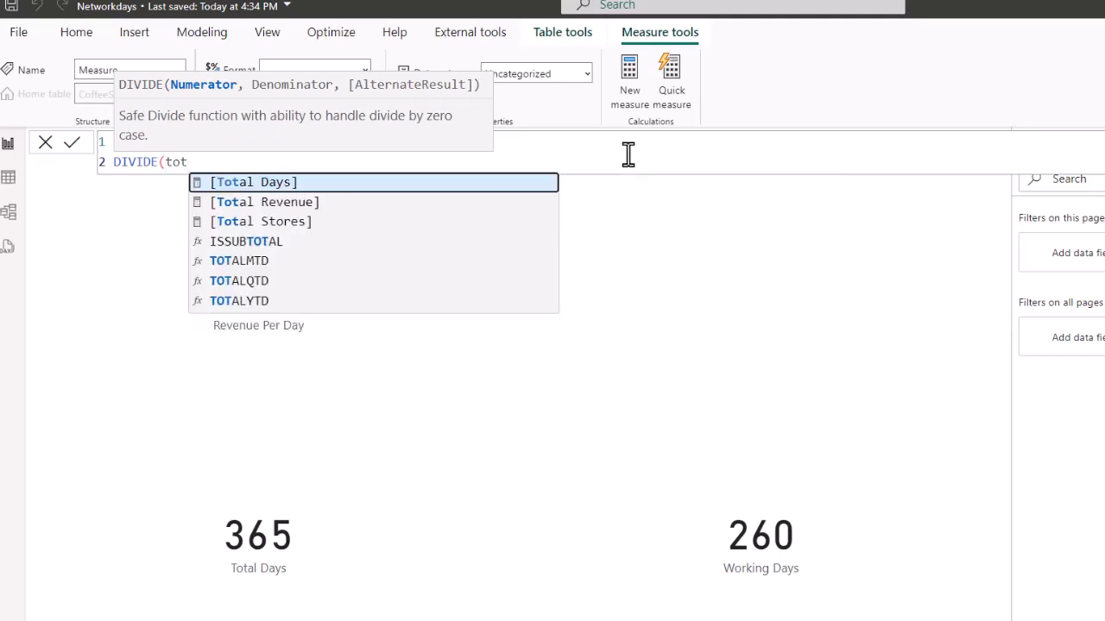
key("Down")
key("Tab")
type(", ")
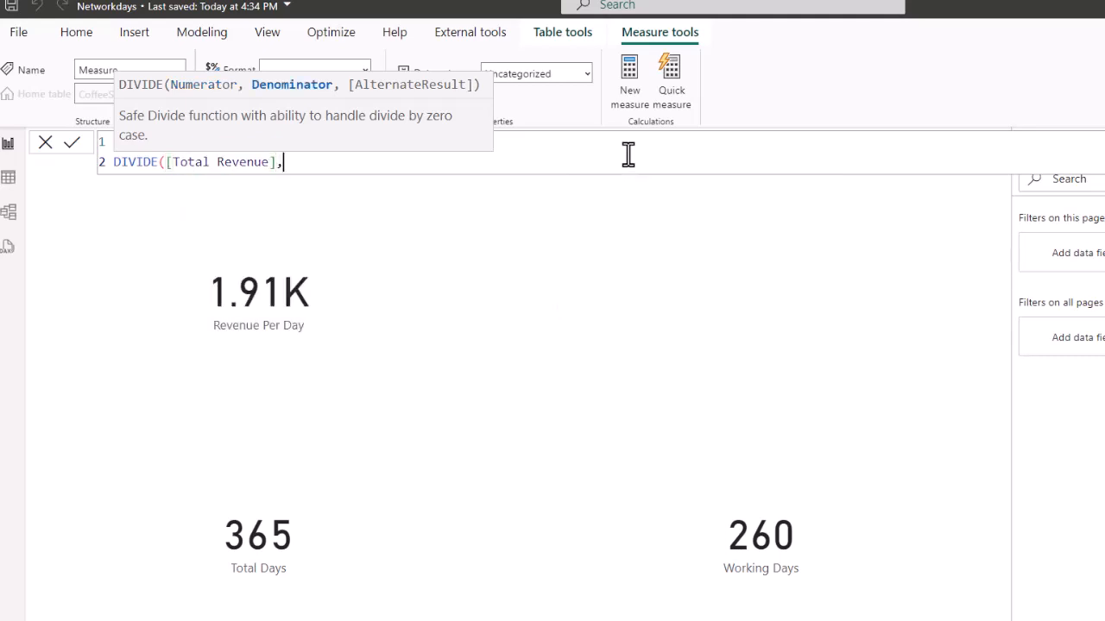
type("wor")
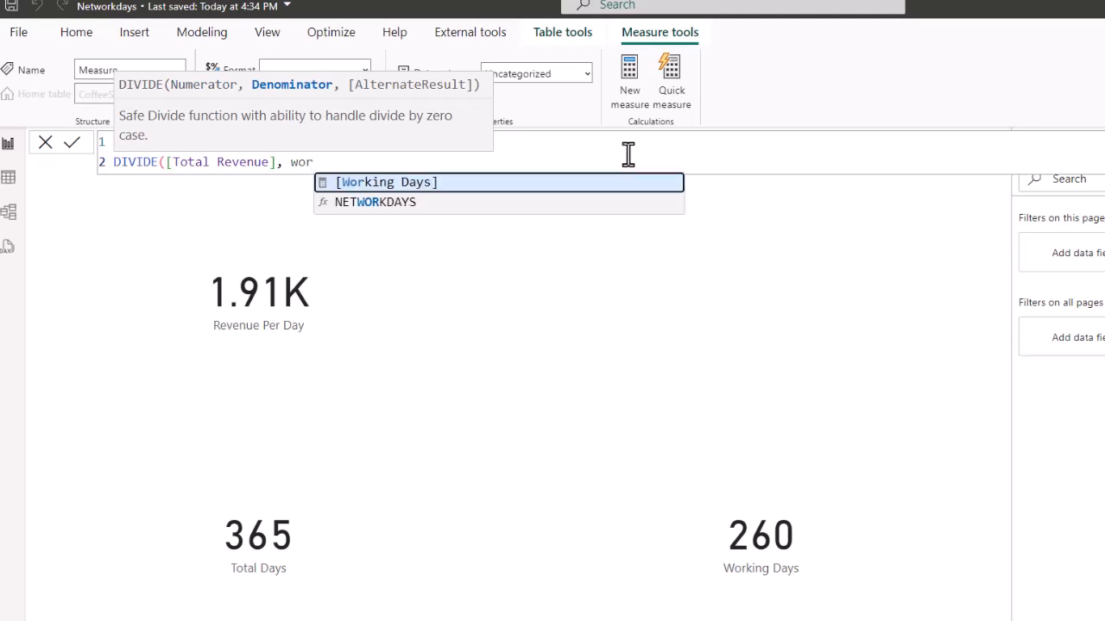
key("Tab")
type(")")
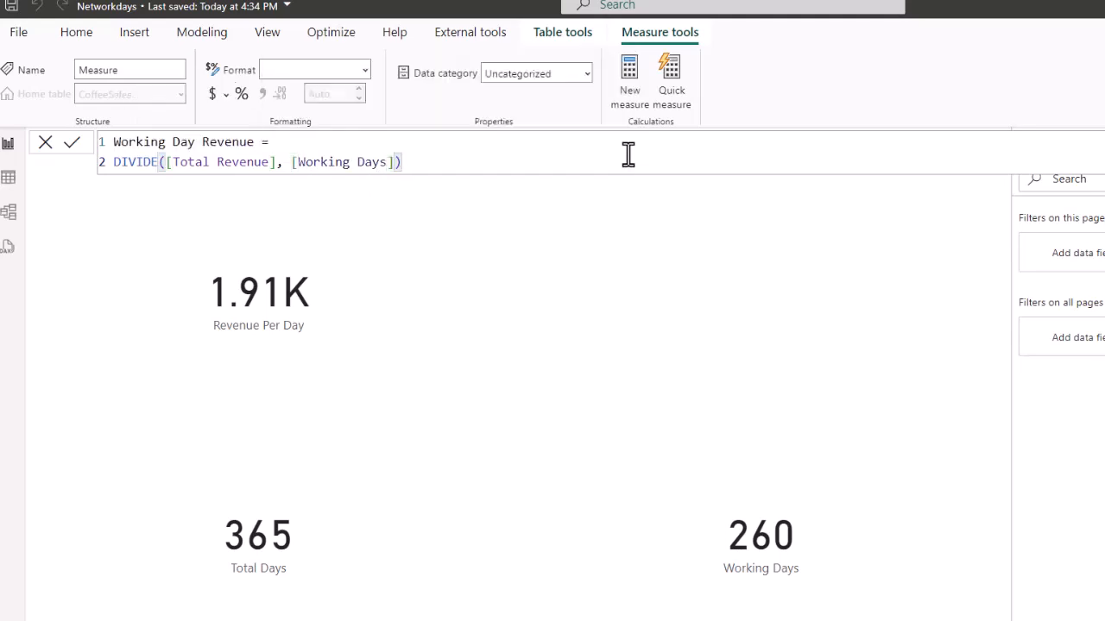
key("Return")
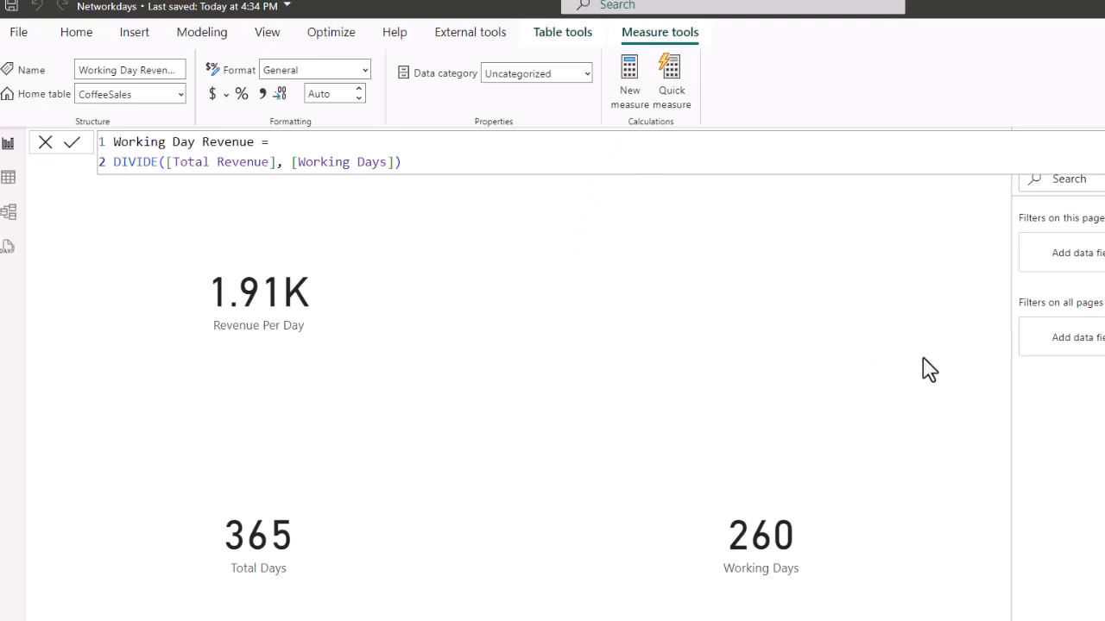
Show the Working Day Revenue measure in a card visual above the Working Days card
left_click_drag(1104, 414, 740, 340)
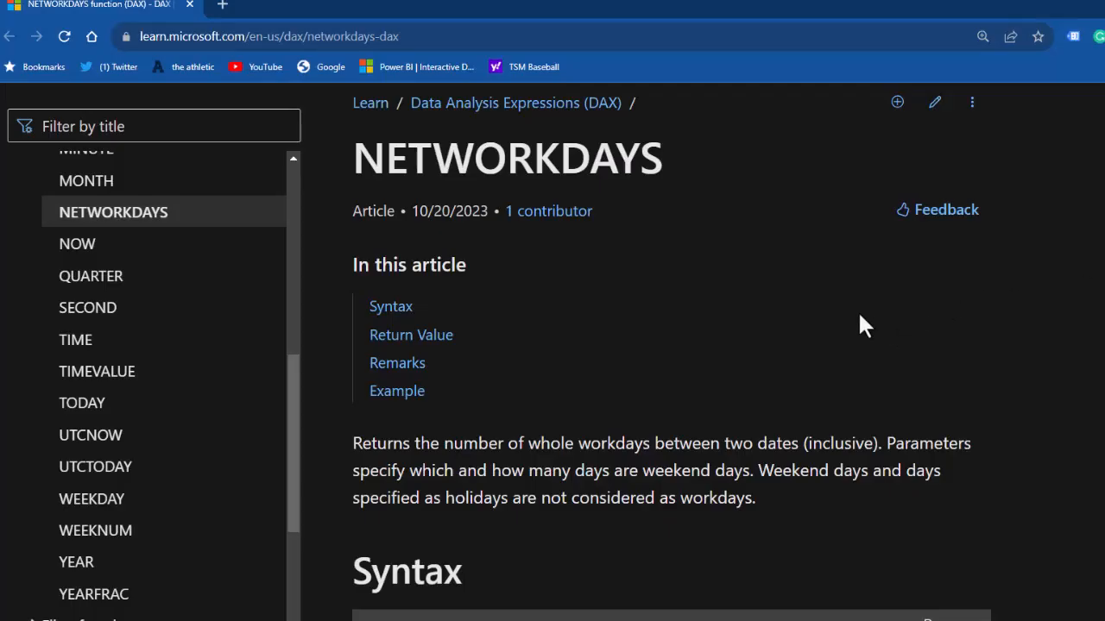
Read the syntax and parameters of NETWORKDAYS in the Microsoft Learn DAX documentation in the browser
scroll(858, 311, "down", 3)
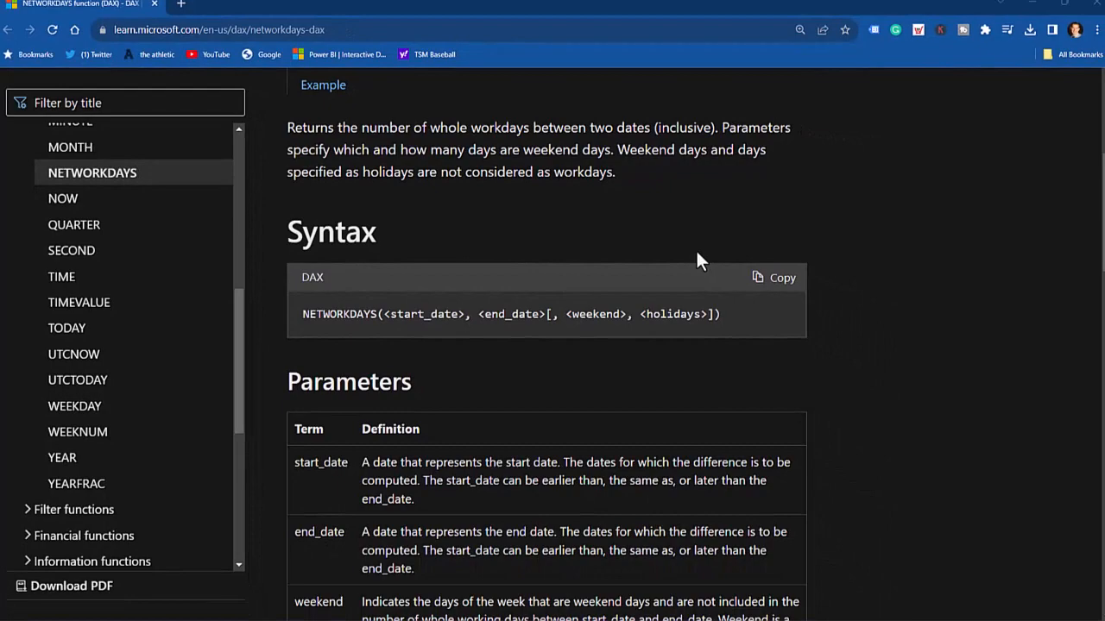
scroll(695, 248, "down", 7)
scroll(695, 248, "up", 3)
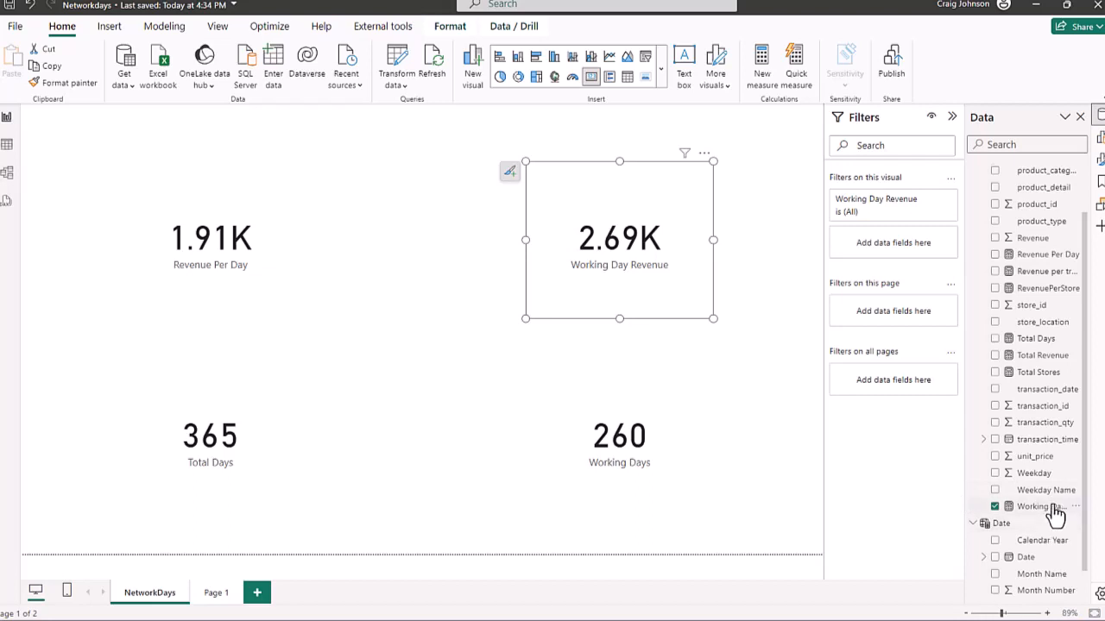
Add the weekend argument 12 after _last_date in the NETWORKDAYS function of the Working Days measure and commit it
scroll(1053, 514, "down", 1)
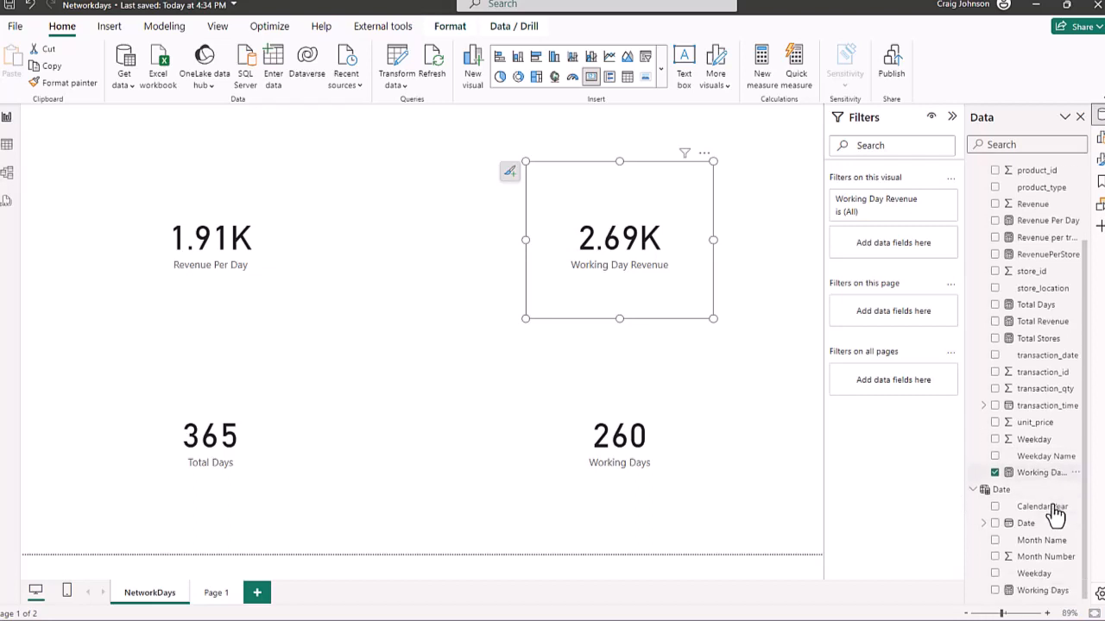
left_click(1040, 591)
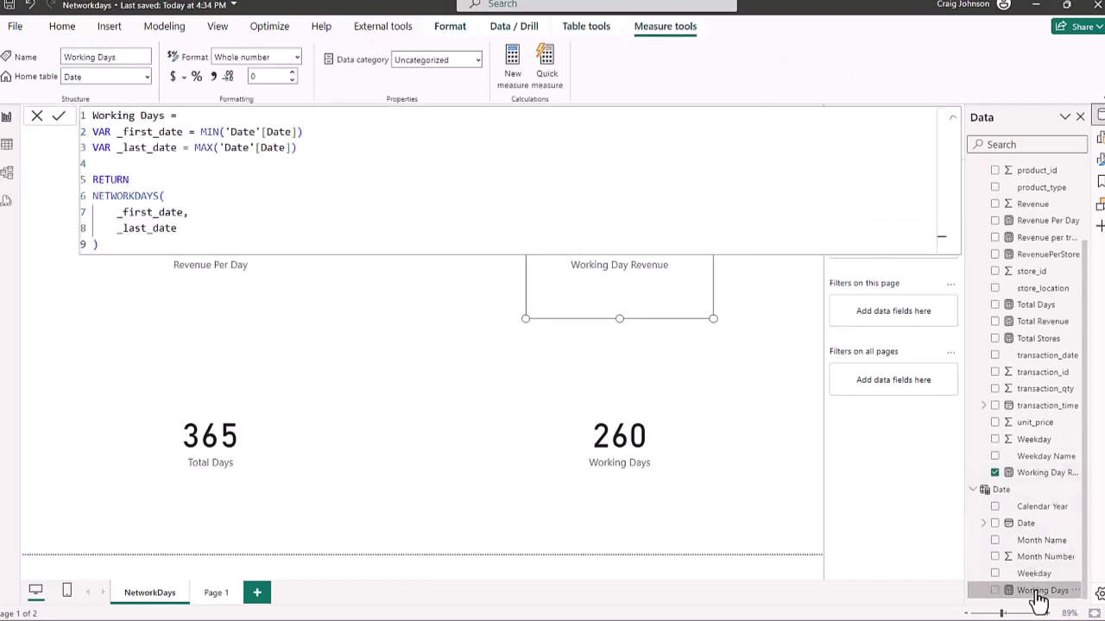
left_click(200, 228)
type(",")
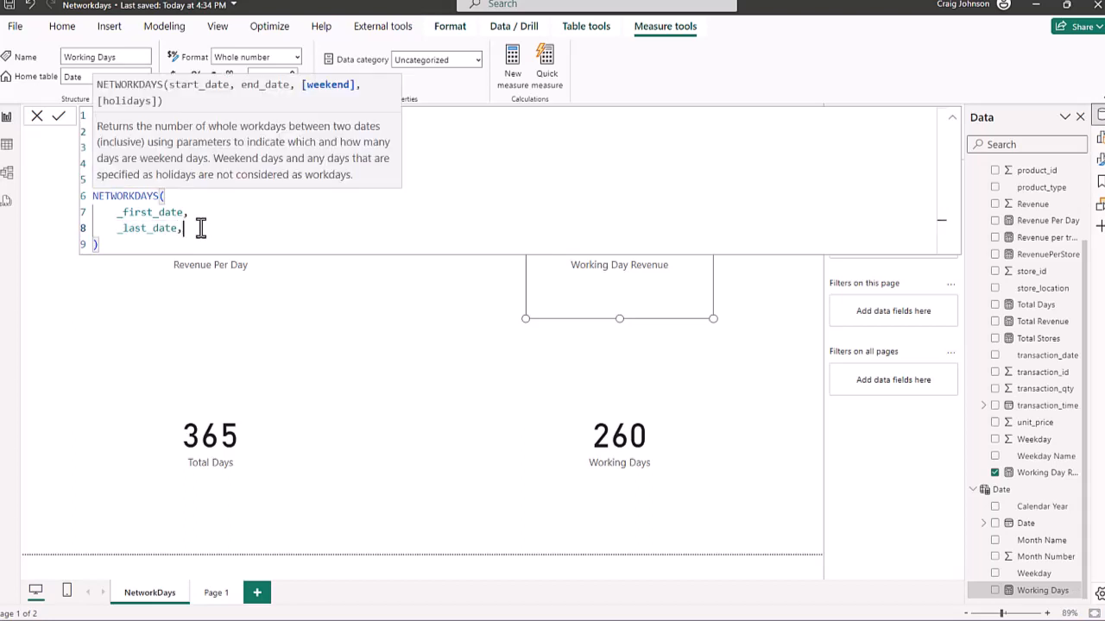
key("Return")
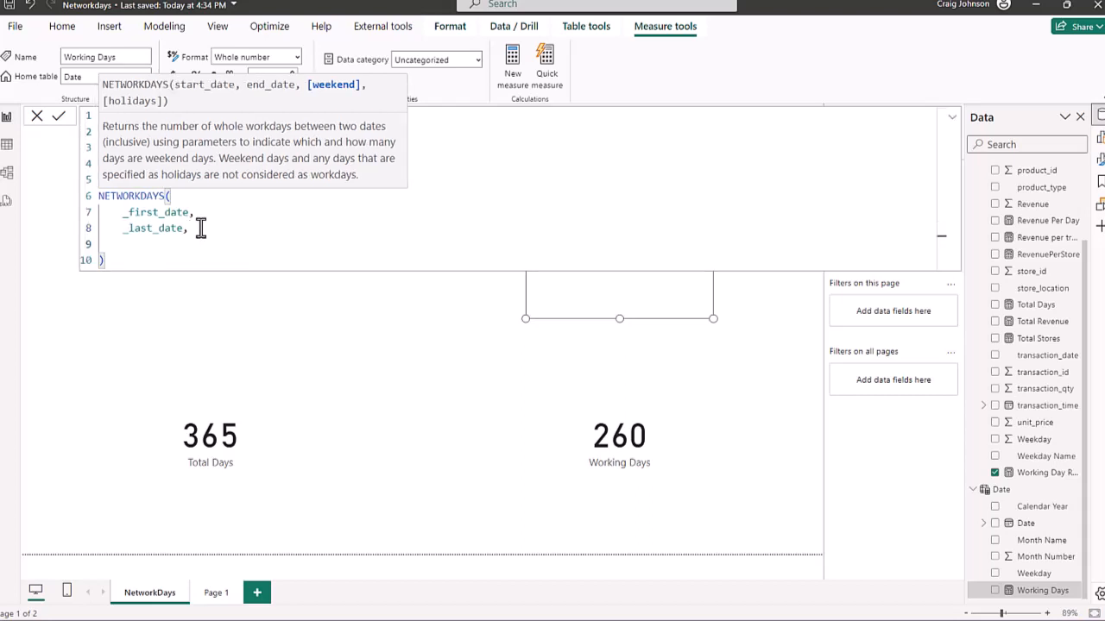
type("12")
key("Return")
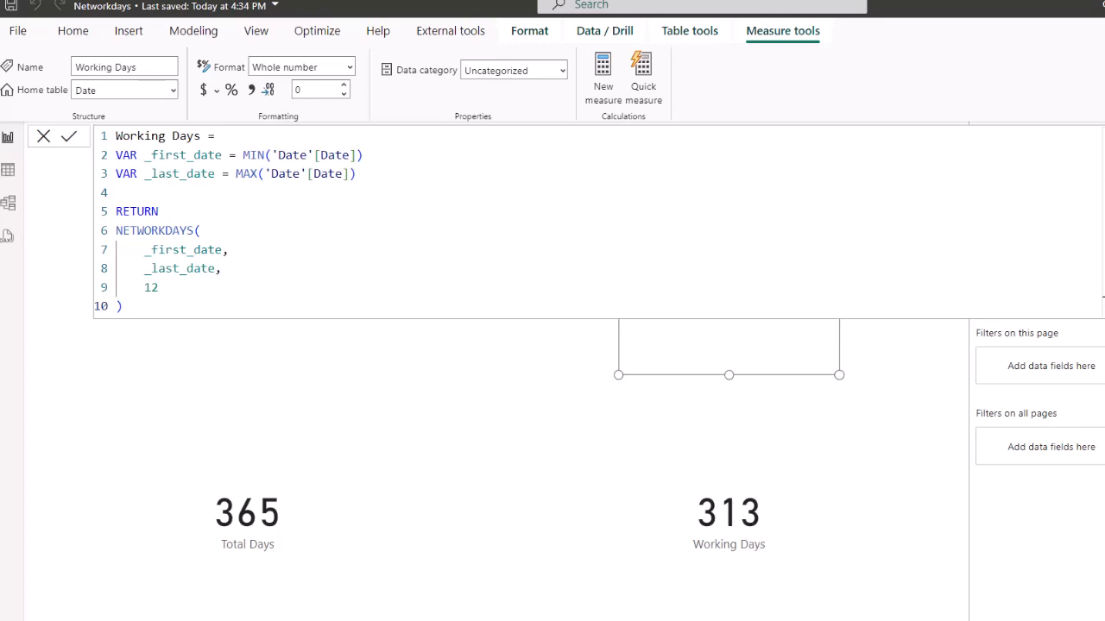
Collapse the Working Days formula to examine the cards on the report page, and expand it again
left_click(1104, 136)
left_click(1103, 135)
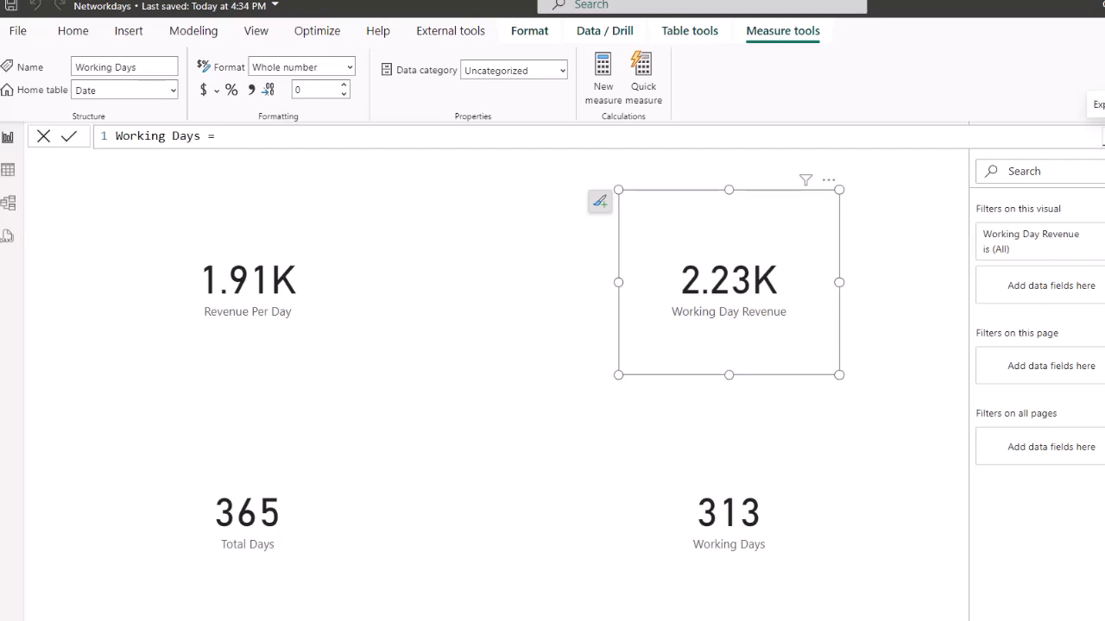
type("VAR _first_date = MIN('Date'[Date]) VAR _last_date = MAX('Date'[Date])  RETURN NETWORKDAYS(     _first_date,     _last_date,     12 )")
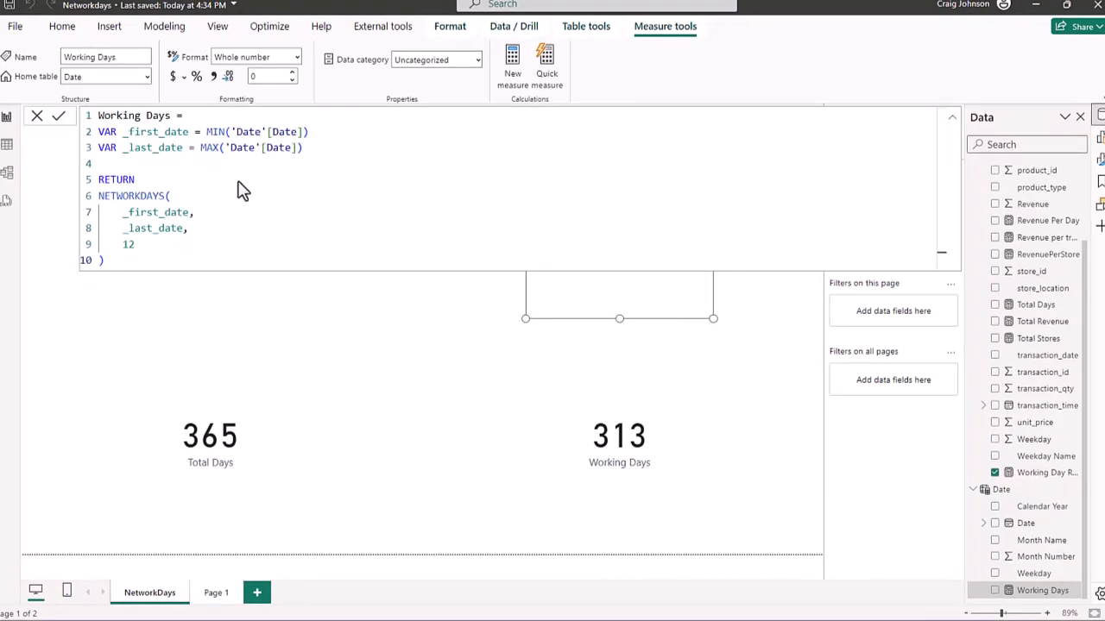
Remove the weekend argument and its preceding comma from NETWORKDAYS in the Working Days measure, and commit the formula
double_click(134, 246)
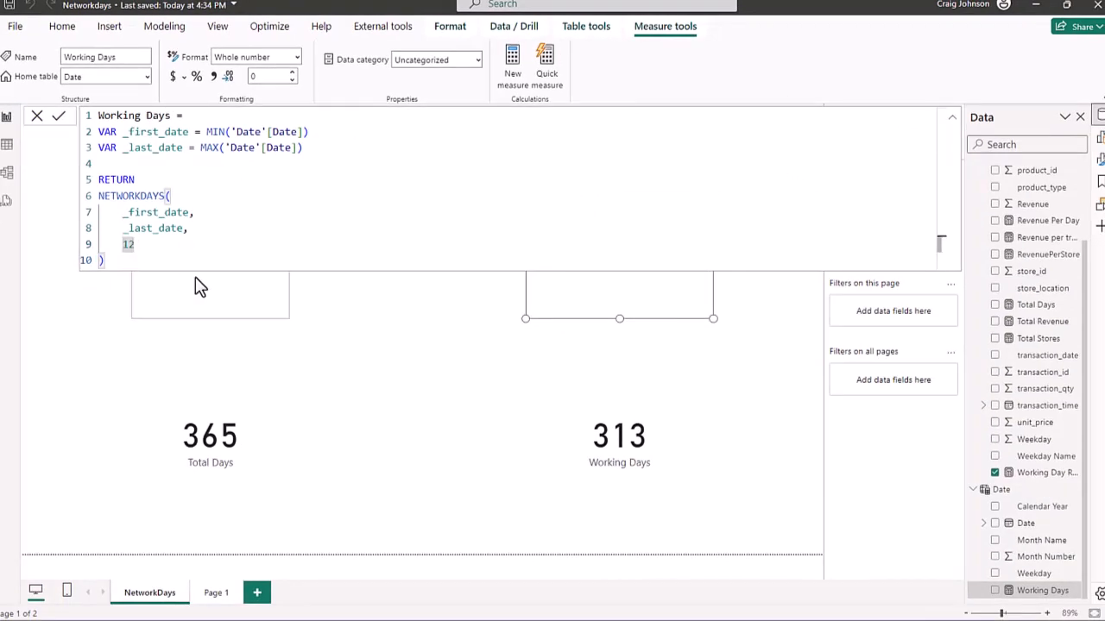
key("BackSpace")
key("BackSpace")
key("BackSpace")
key("BackSpace")
key("BackSpace")
key("BackSpace")
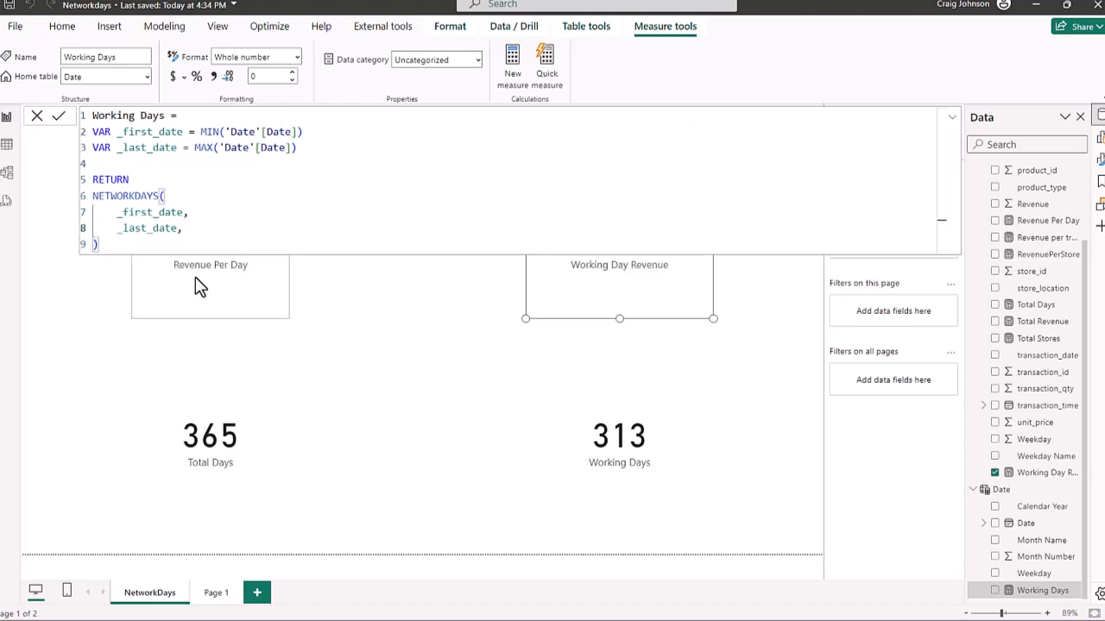
key("BackSpace")
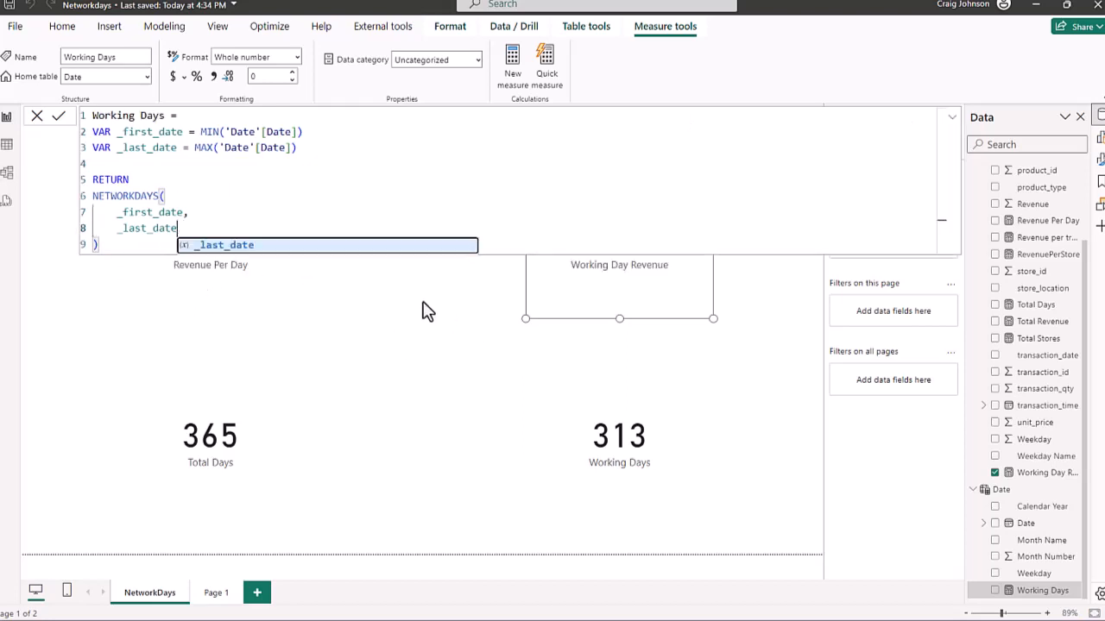
left_click(953, 119)
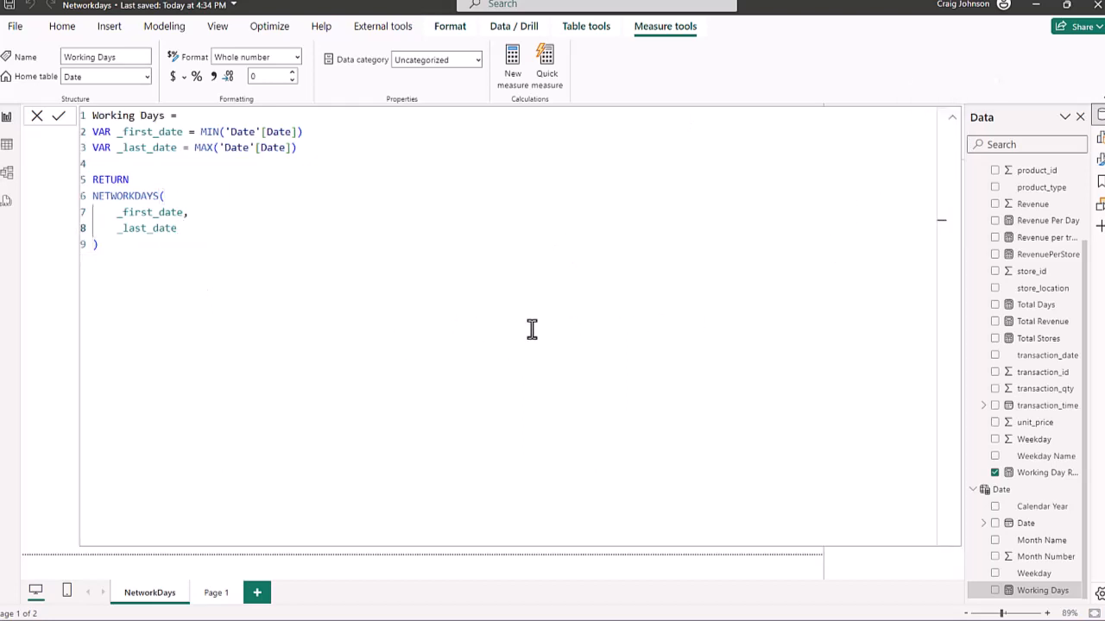
left_click(952, 118)
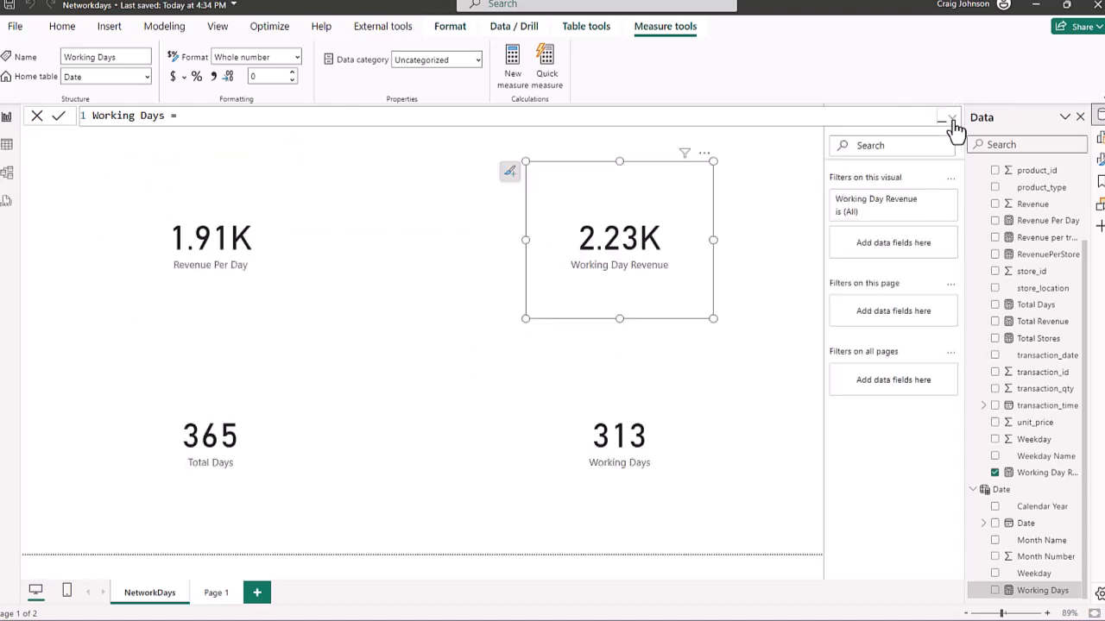
left_click(434, 384)
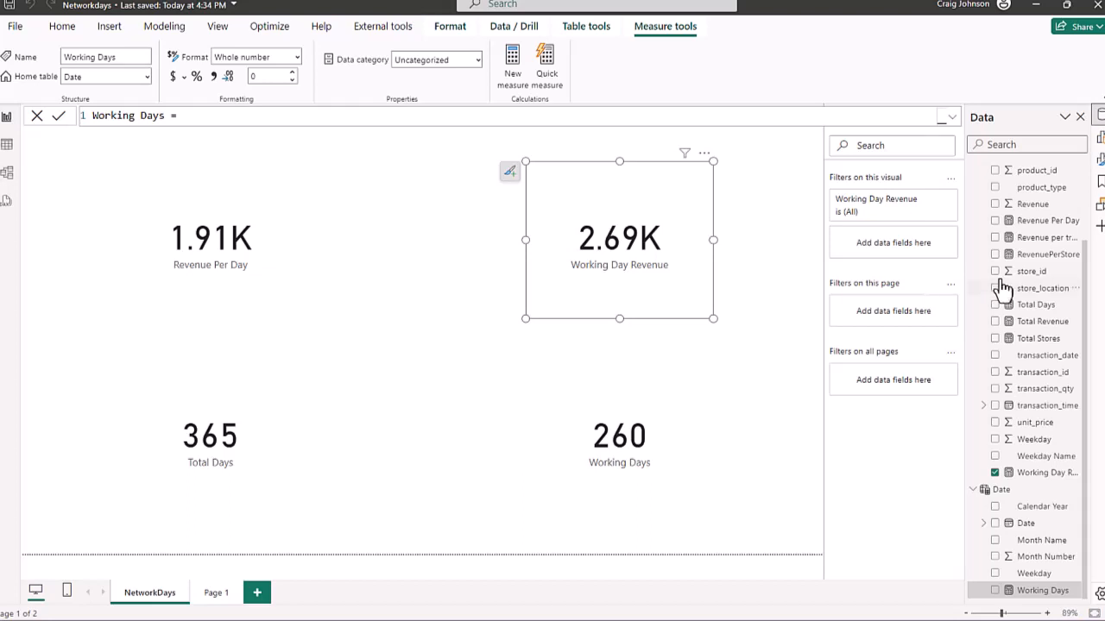
Examine the full DAX definition of the calculated Date table, and collapse the formula again
left_click(1016, 489)
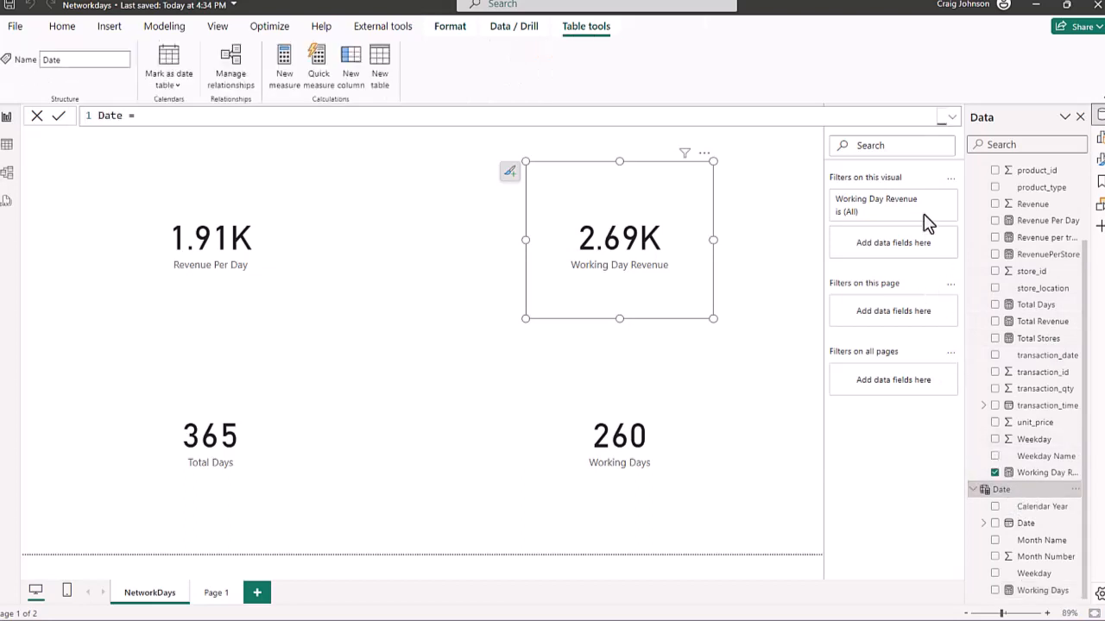
left_click(952, 117)
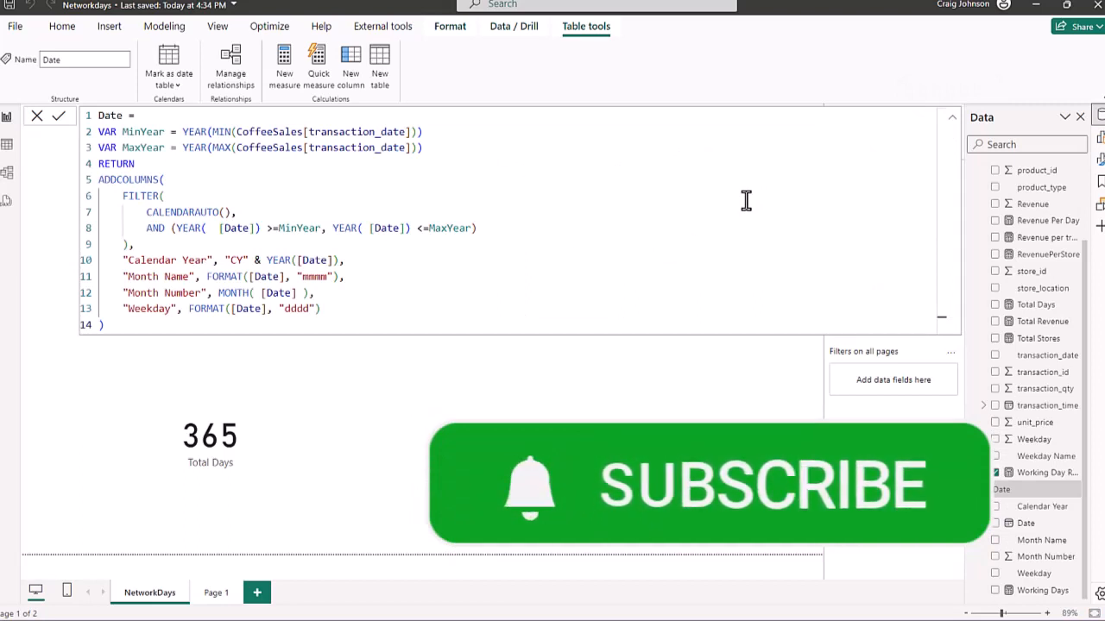
left_click(953, 121)
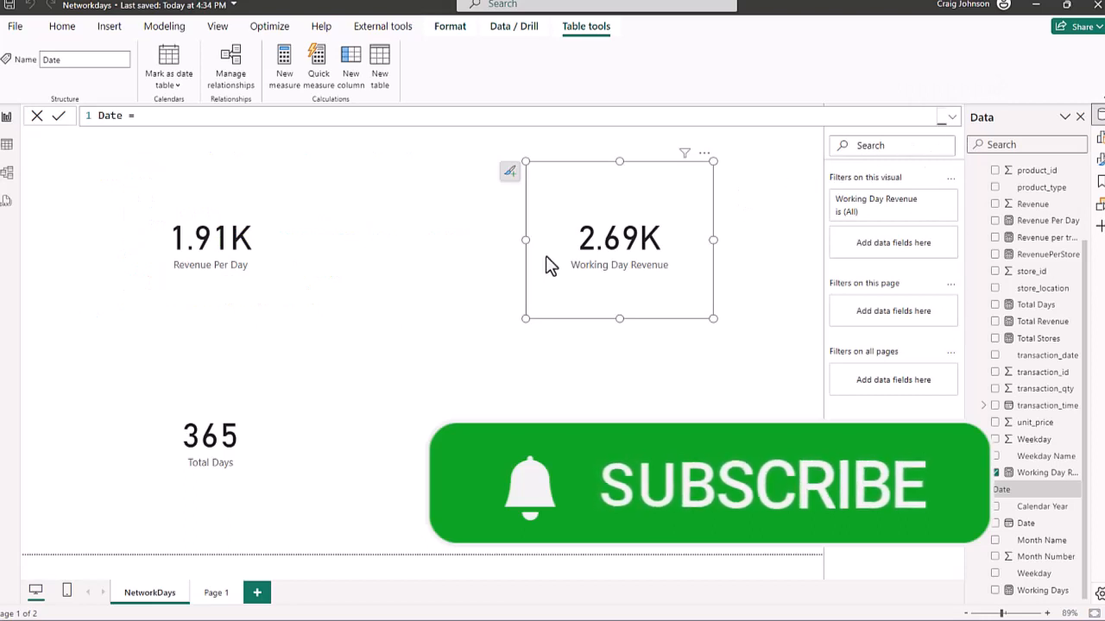